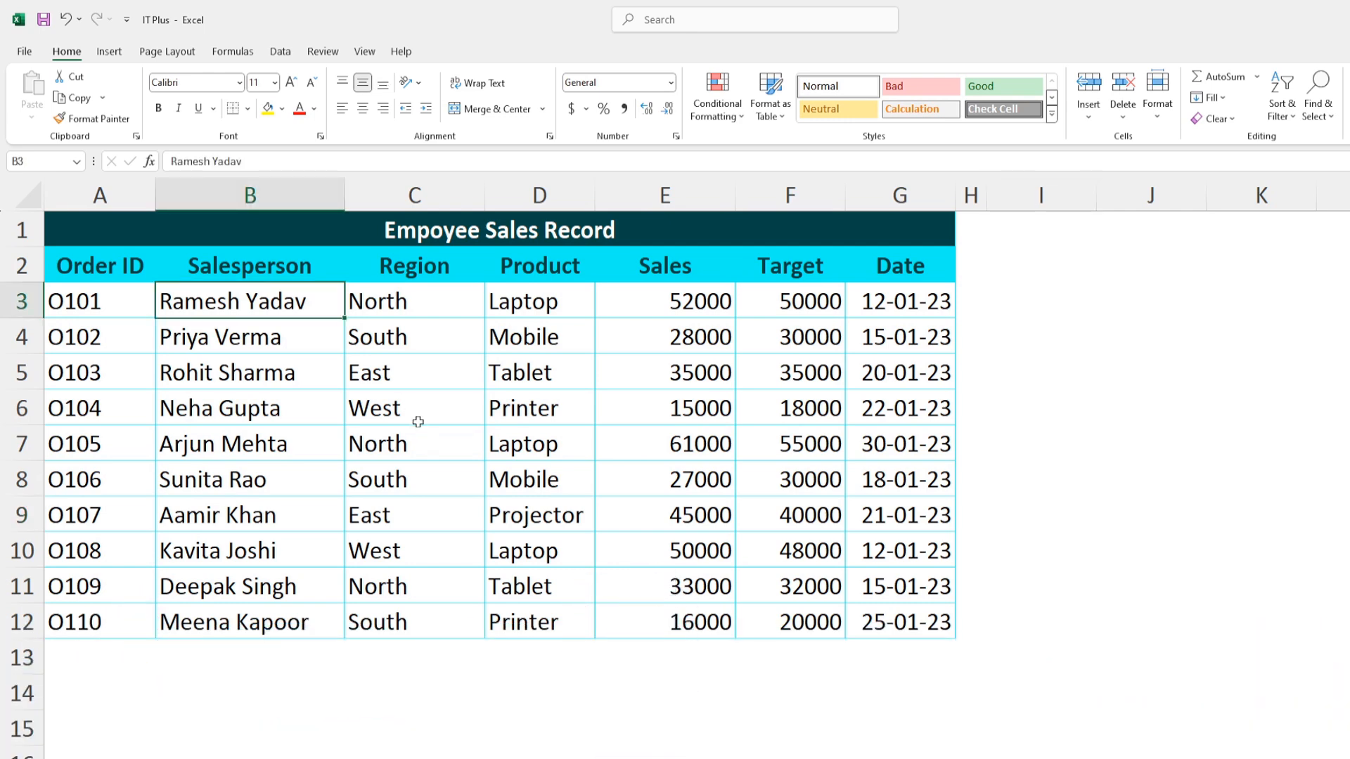
left_click_drag(285, 302, 266, 624)
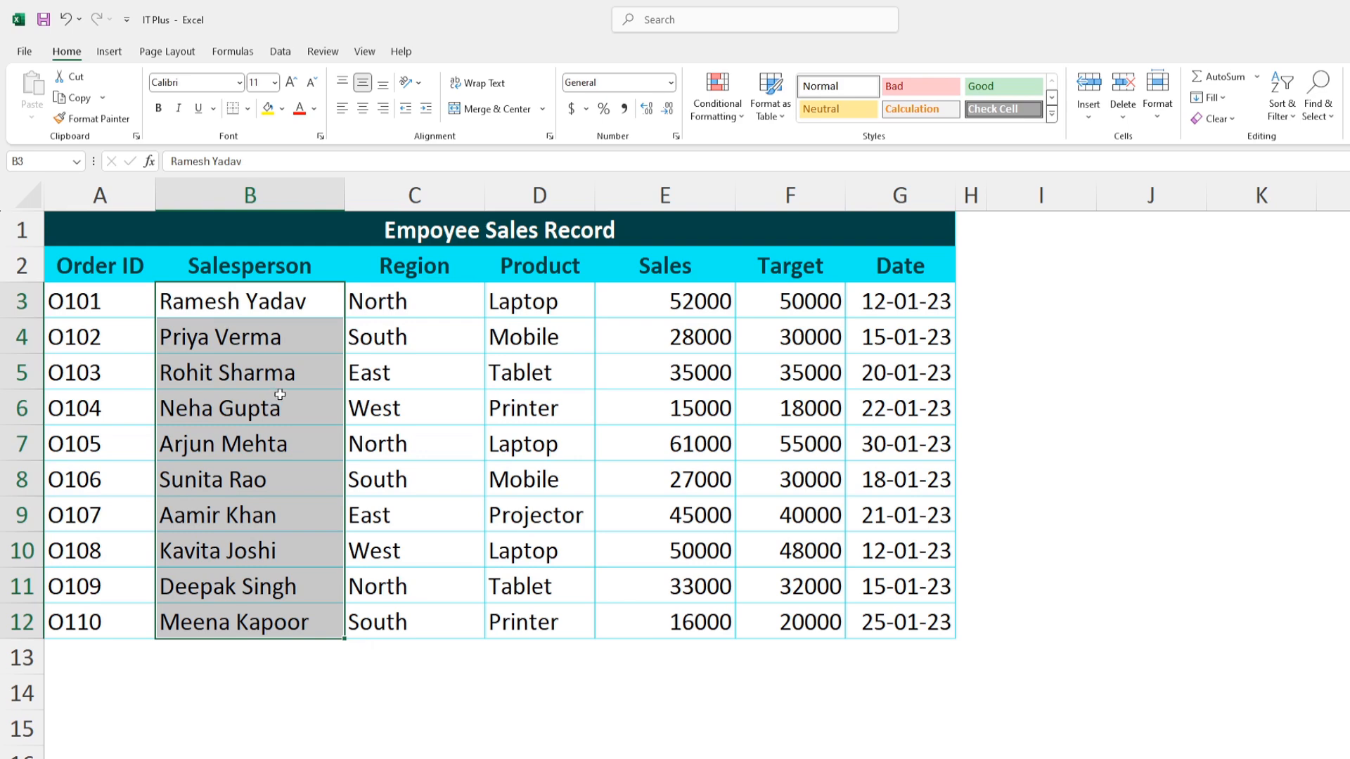
left_click(268, 309)
left_click_drag(265, 342, 250, 614)
left_click(283, 298)
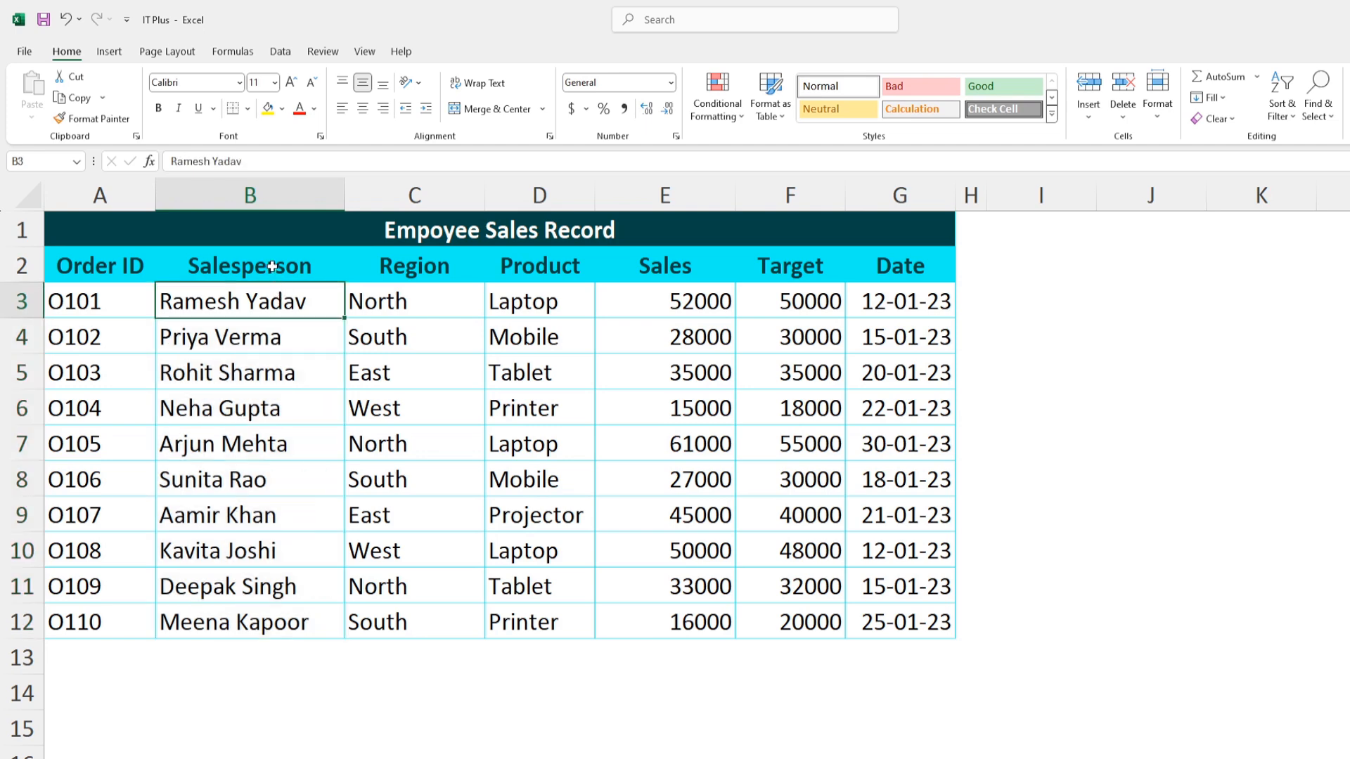
- Sort the records by the Salesperson column from A to Z, expanding the selection so whole rows stay together
left_click_drag(267, 270, 249, 624)
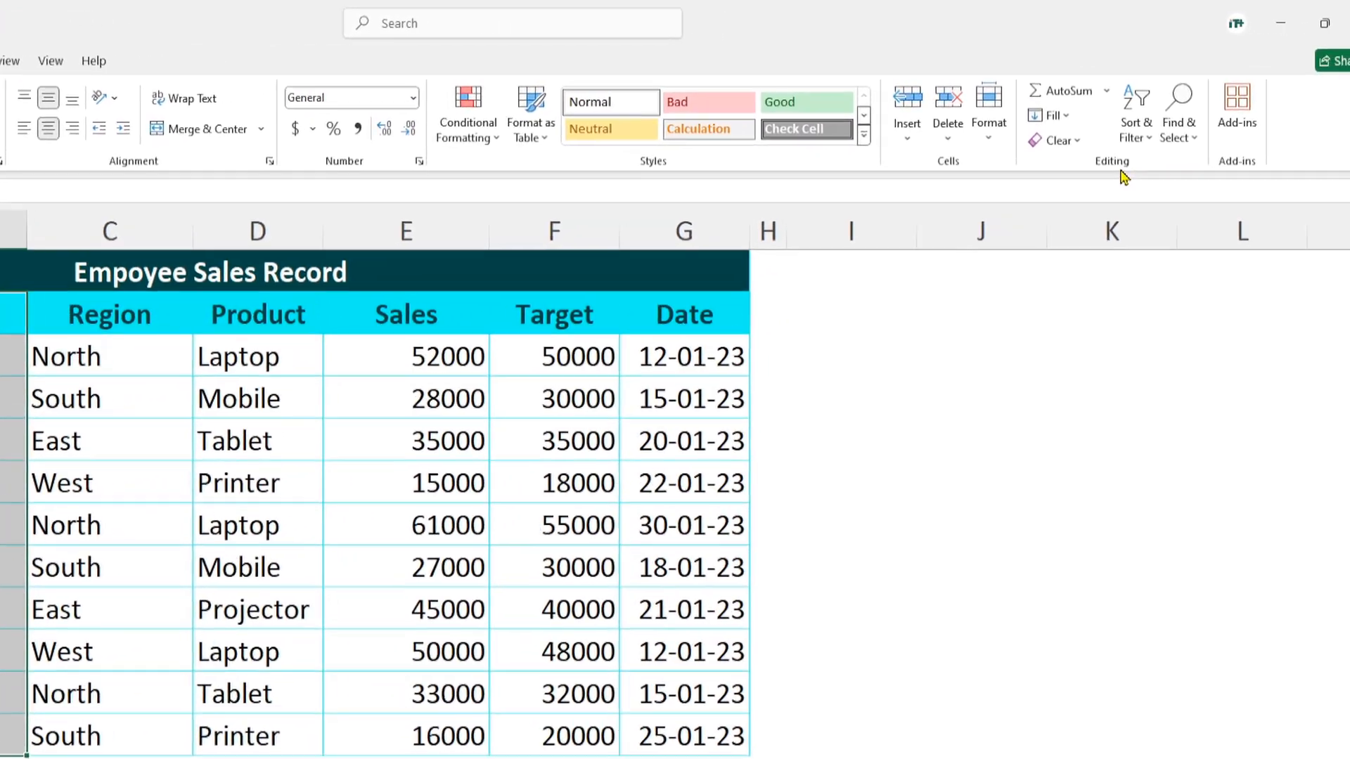
left_click(1140, 123)
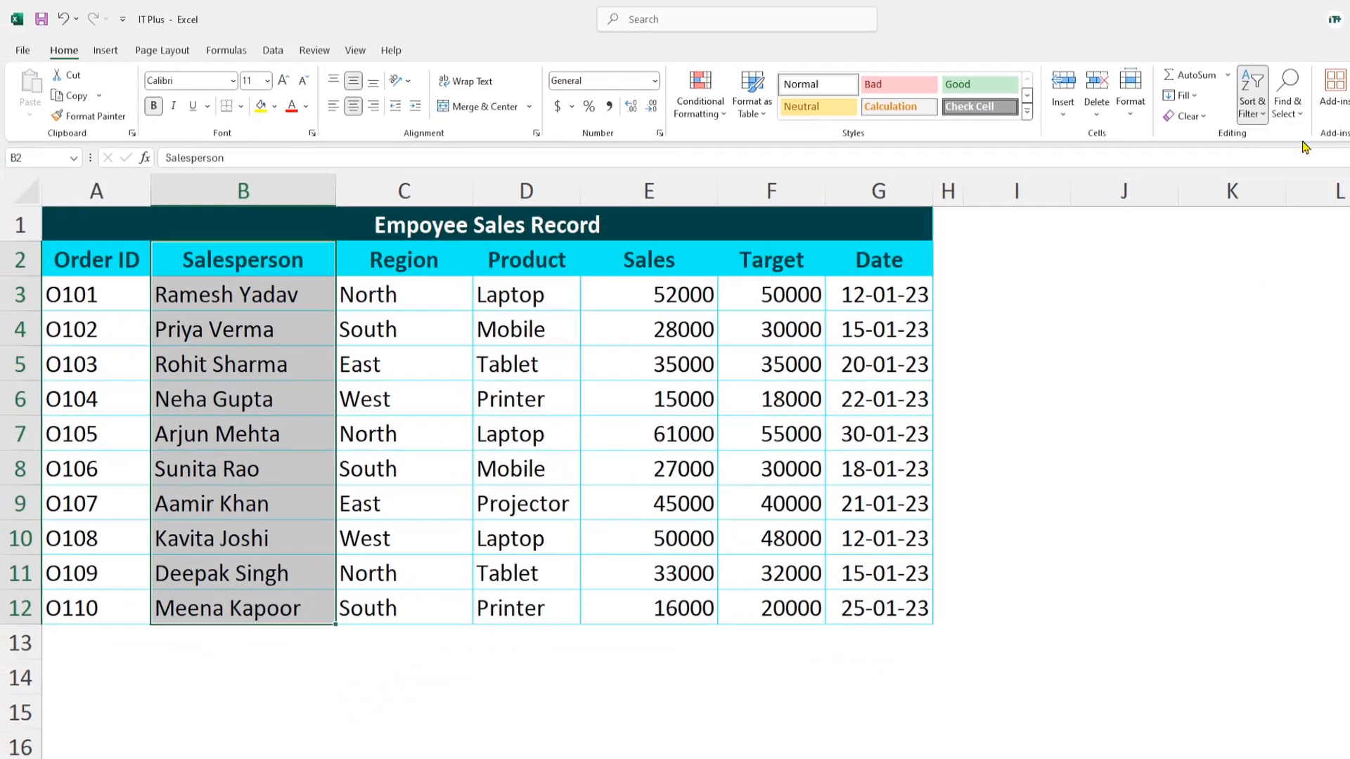
left_click(1145, 180)
left_click_drag(643, 402, 536, 365)
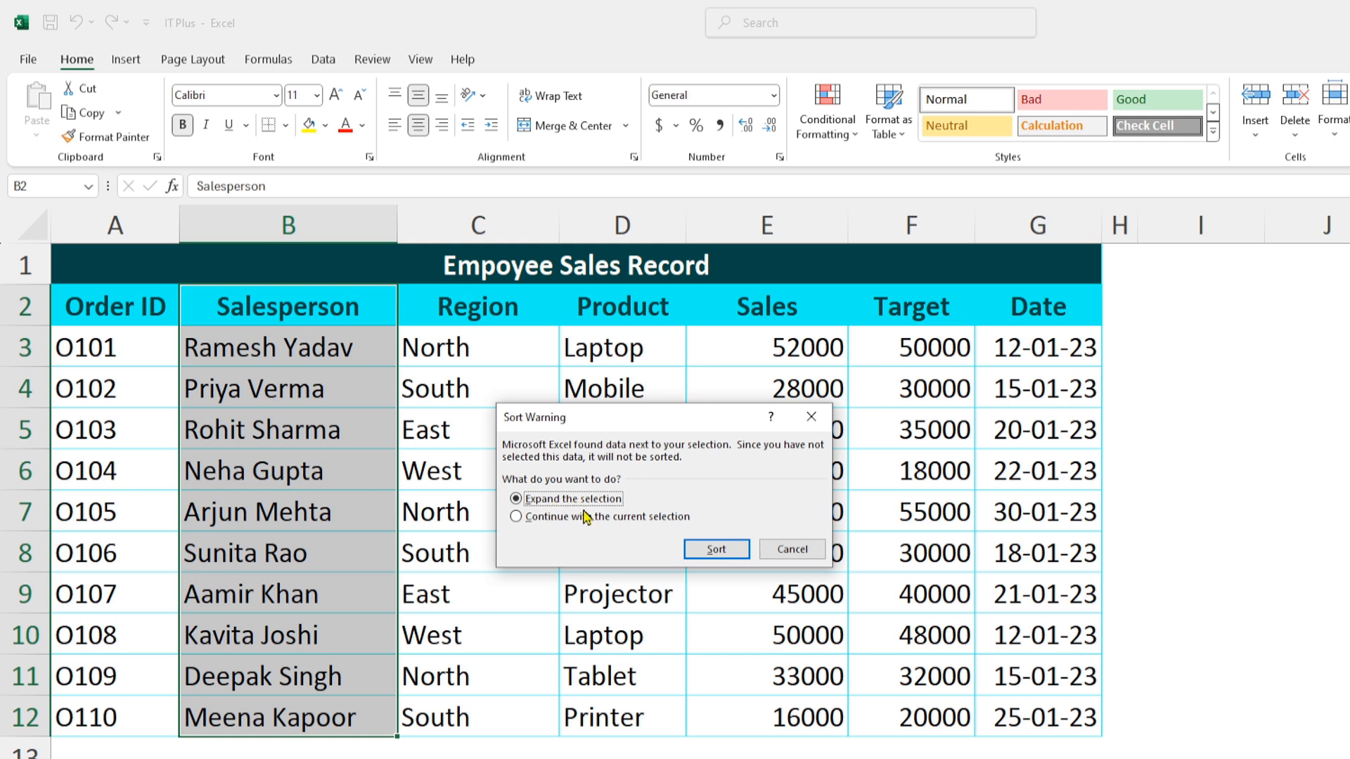
left_click(715, 551)
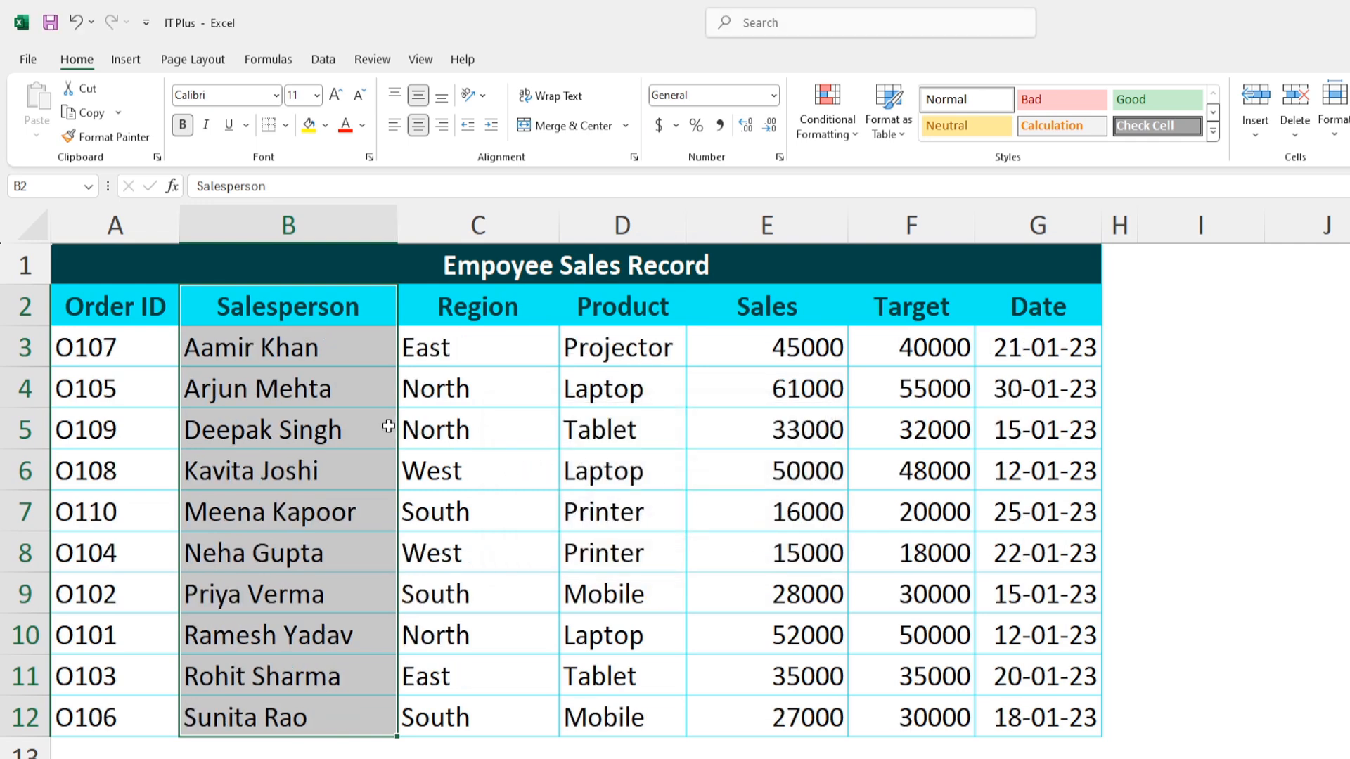
left_click_drag(339, 365, 311, 429)
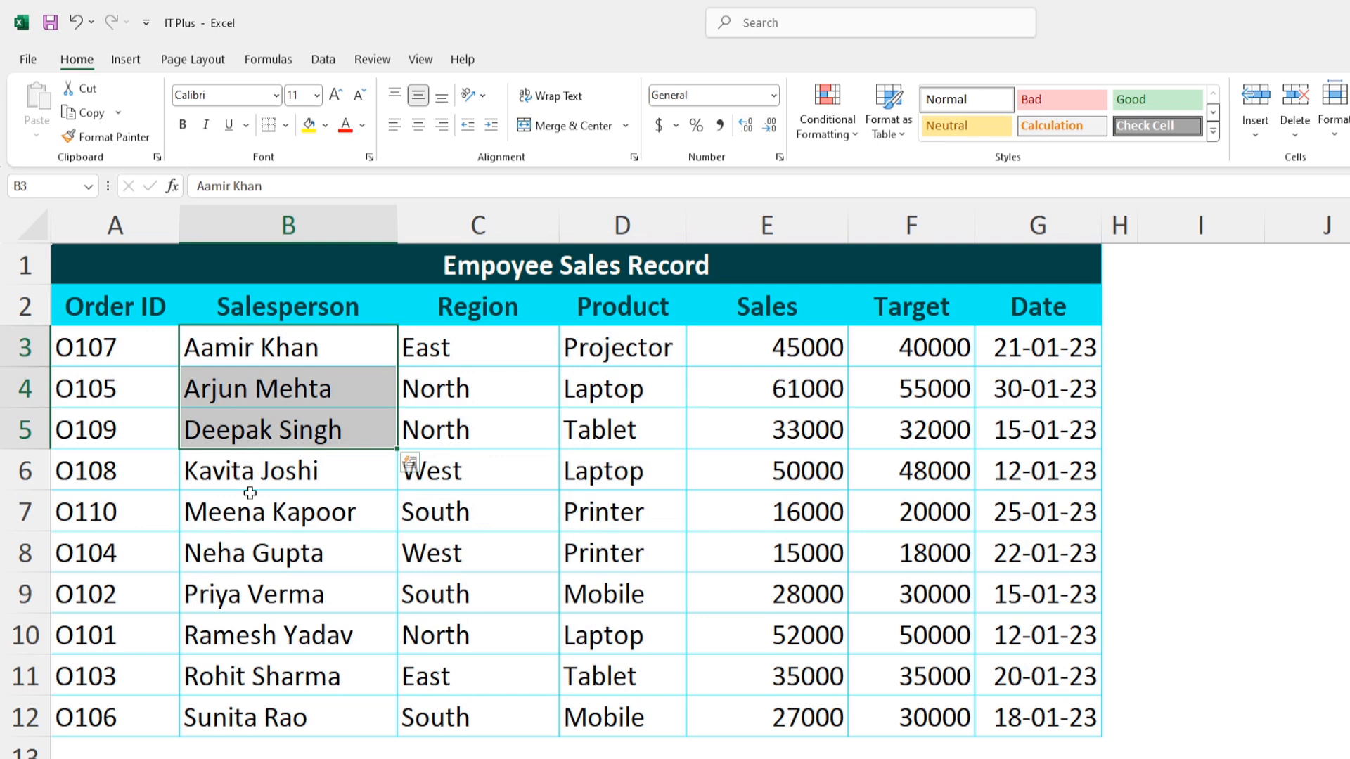
left_click(241, 717)
left_click_drag(292, 362, 262, 709)
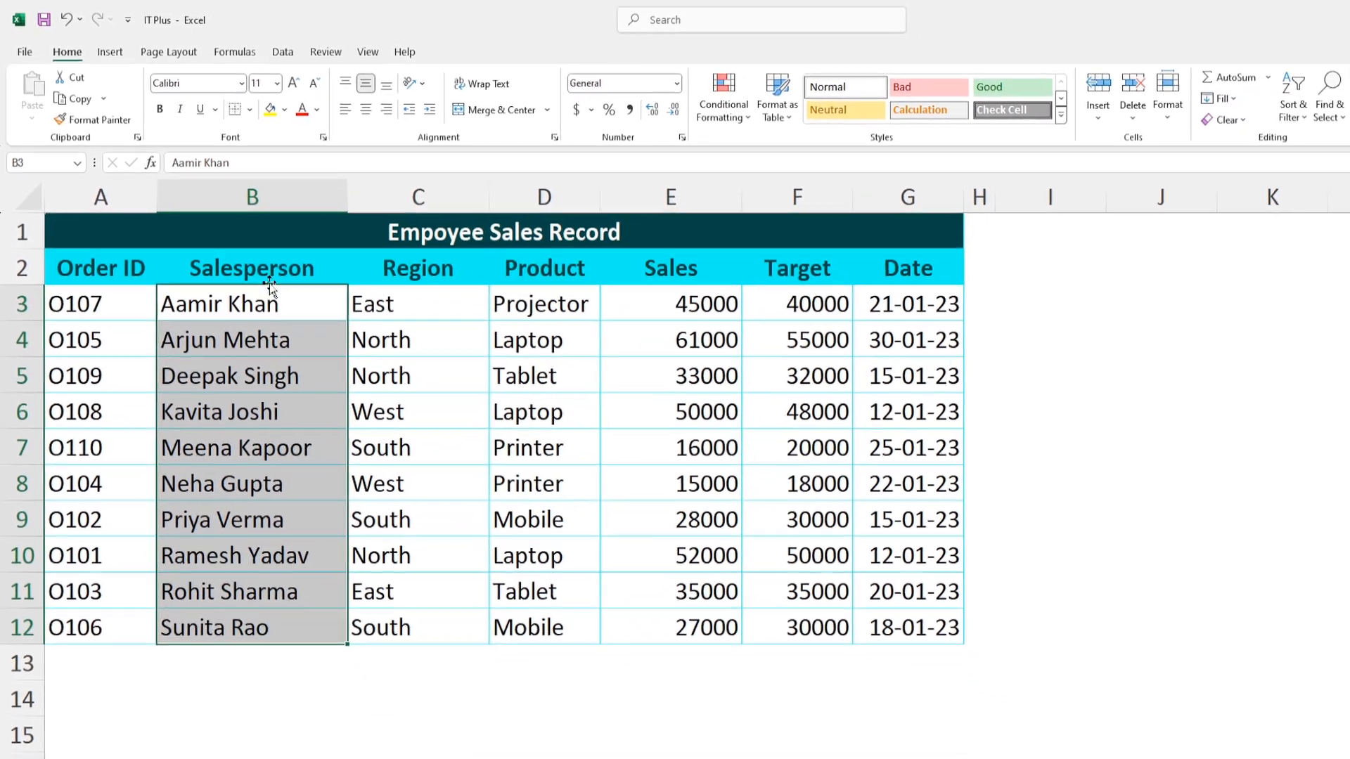
- Sort the records by the Salesperson column from Z to A, expanding the selection to the adjacent columns
left_click_drag(288, 305, 295, 667)
left_click_drag(250, 568, 245, 609)
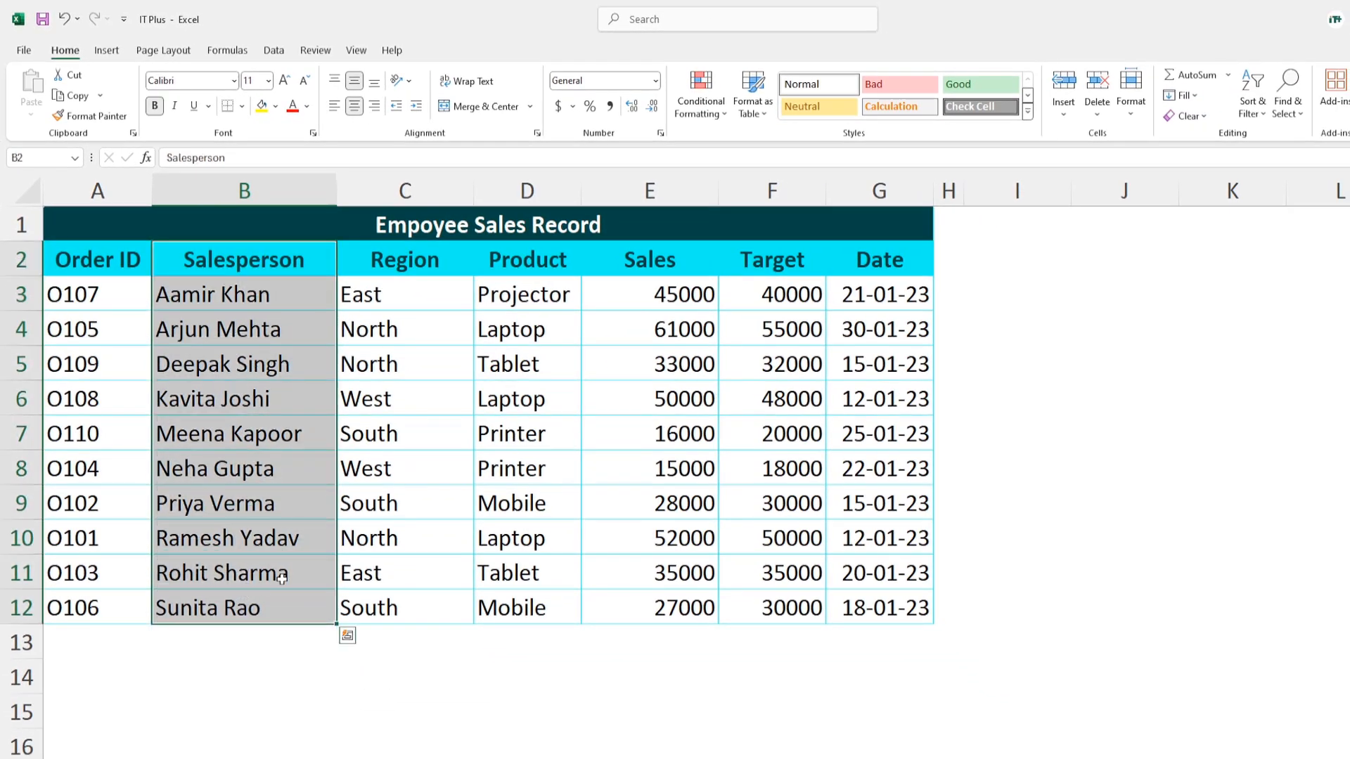
left_click(1252, 98)
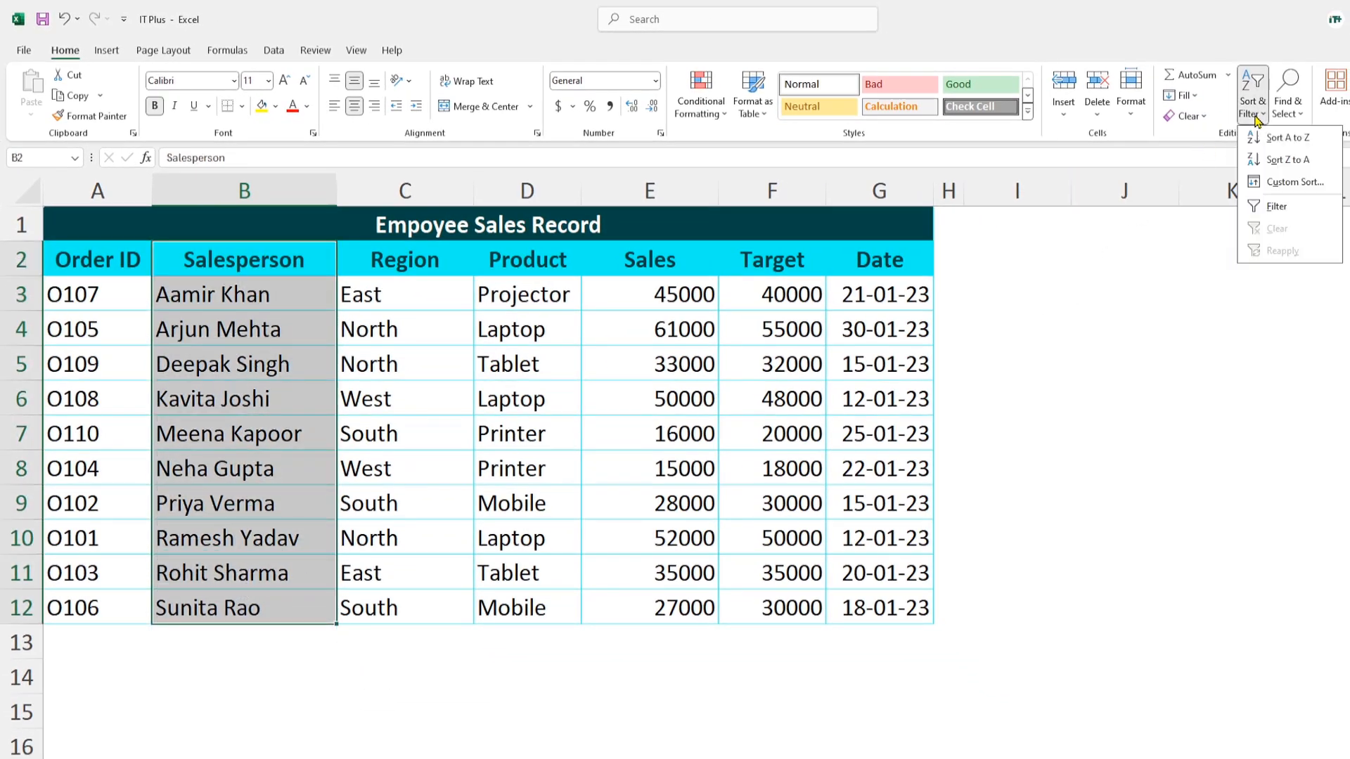
left_click(1299, 167)
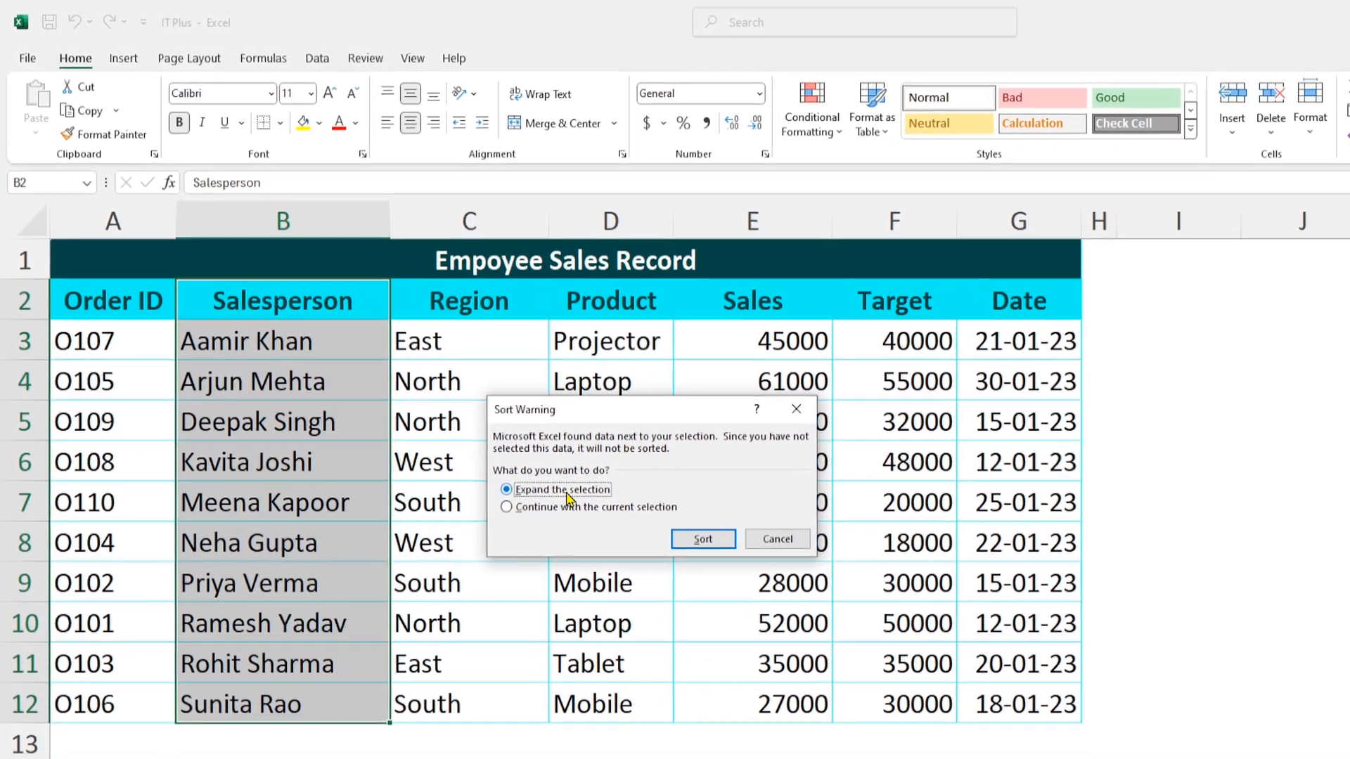
left_click(703, 539)
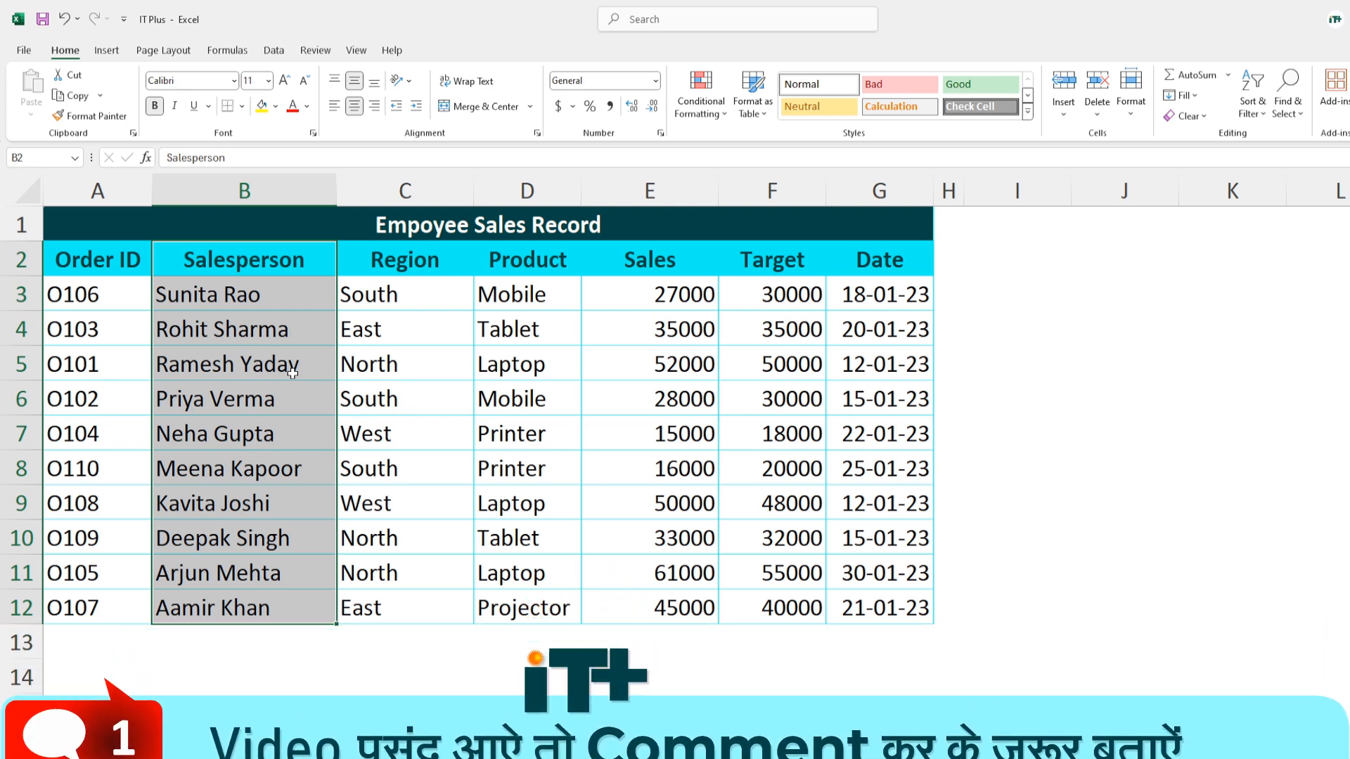
- Sort the records by the Region column from A to Z with the selection expanded to the full table
left_click(436, 394)
left_click_drag(386, 296, 378, 605)
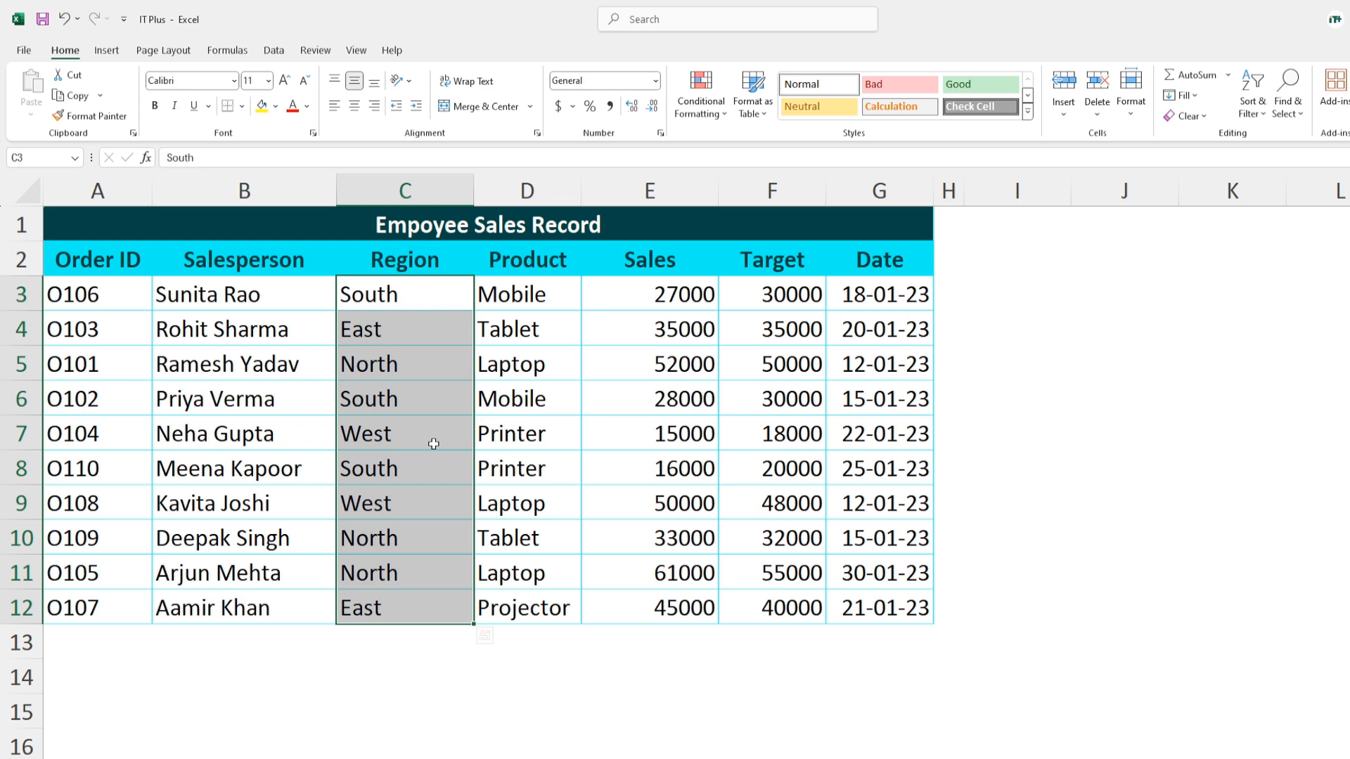
left_click_drag(382, 253, 382, 602)
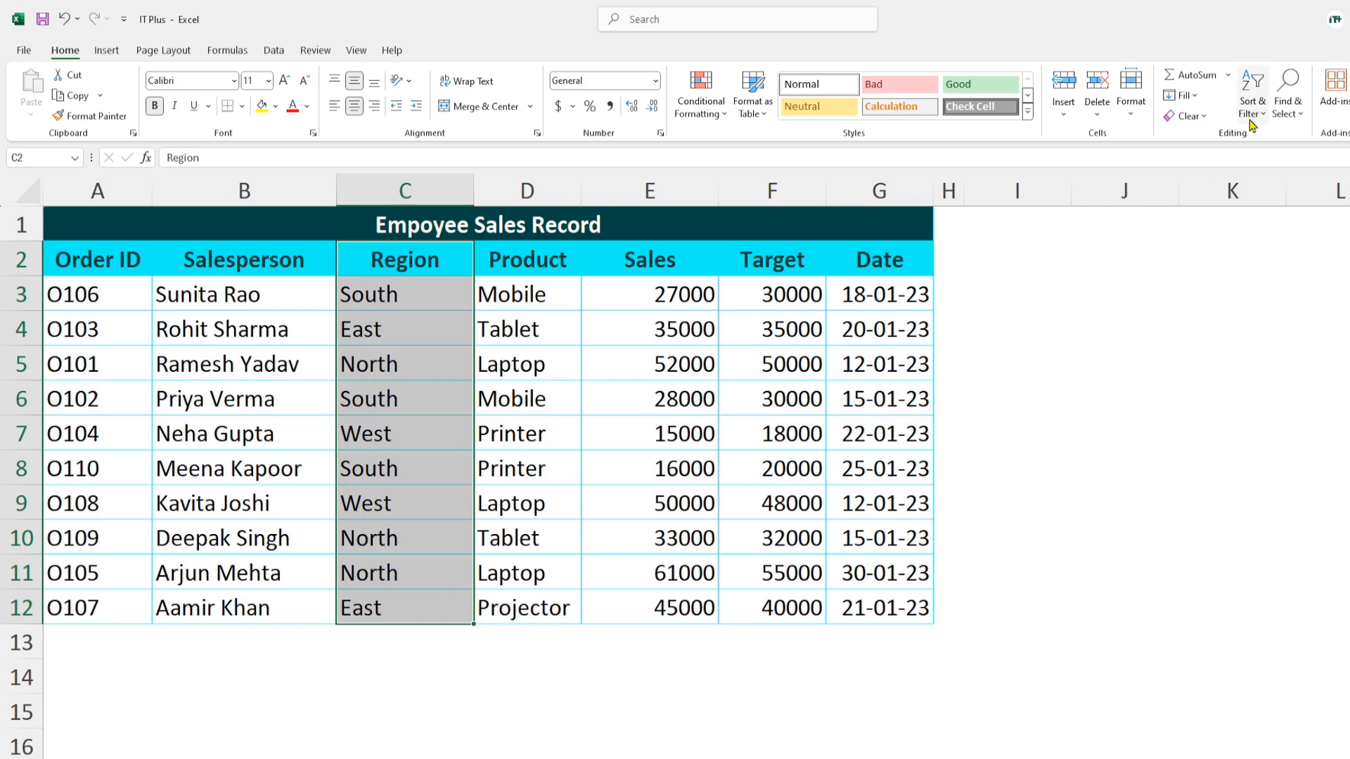
left_click(1253, 92)
left_click(1284, 140)
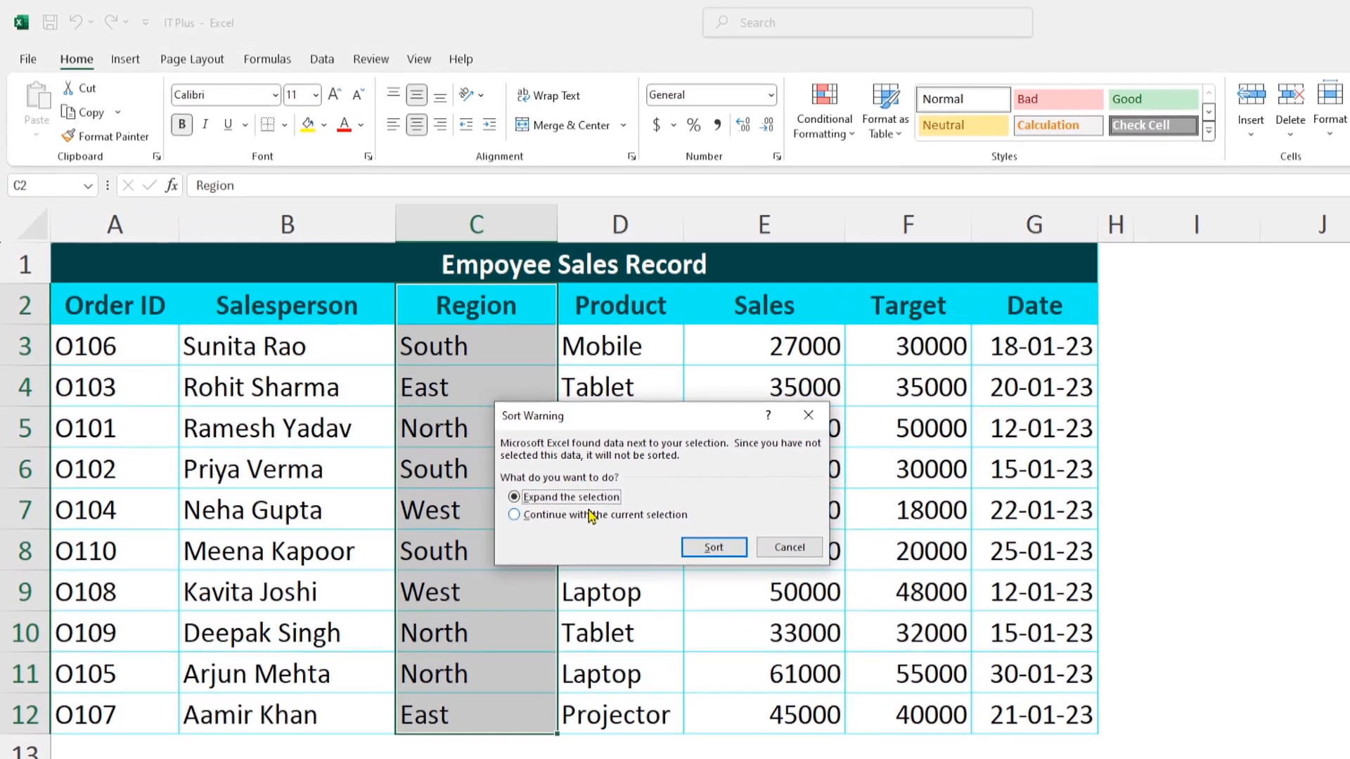
left_click(732, 562)
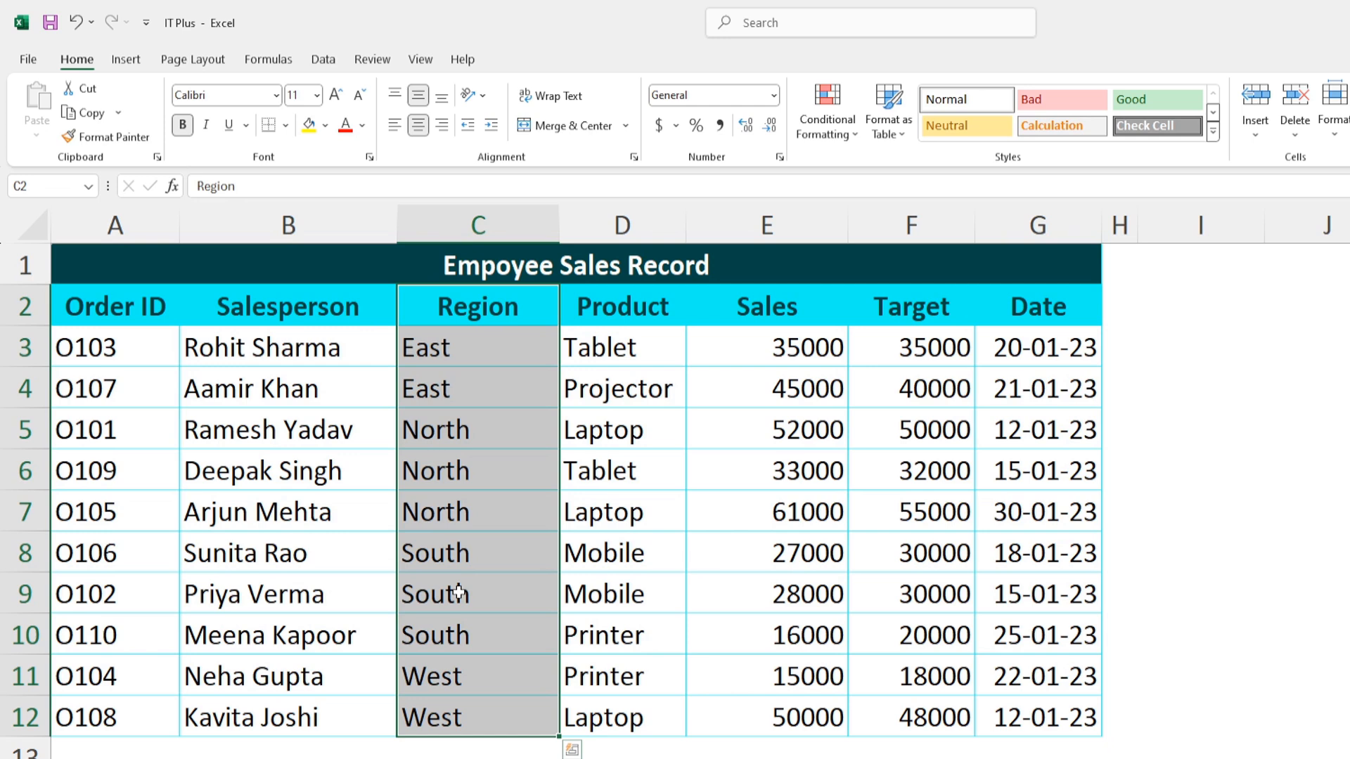
left_click_drag(485, 350, 476, 383)
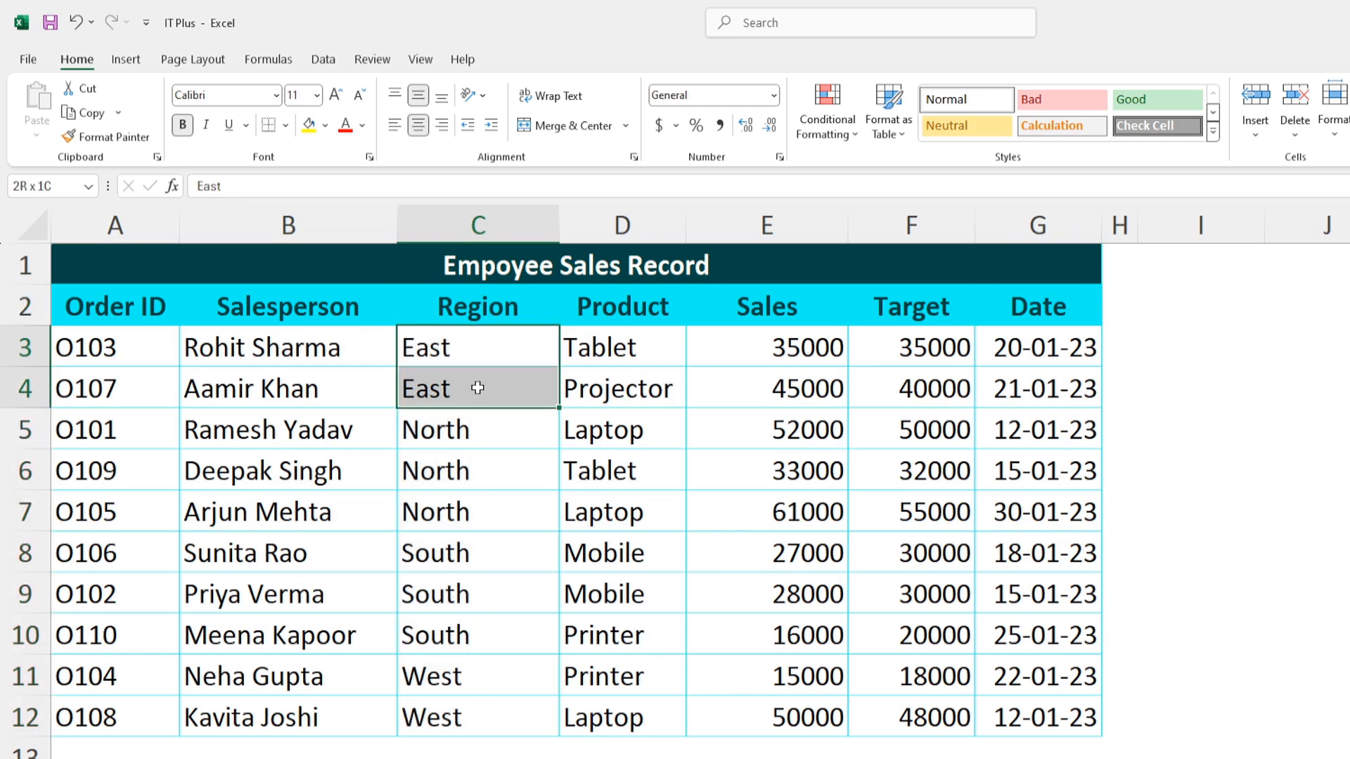
left_click_drag(473, 436, 474, 520)
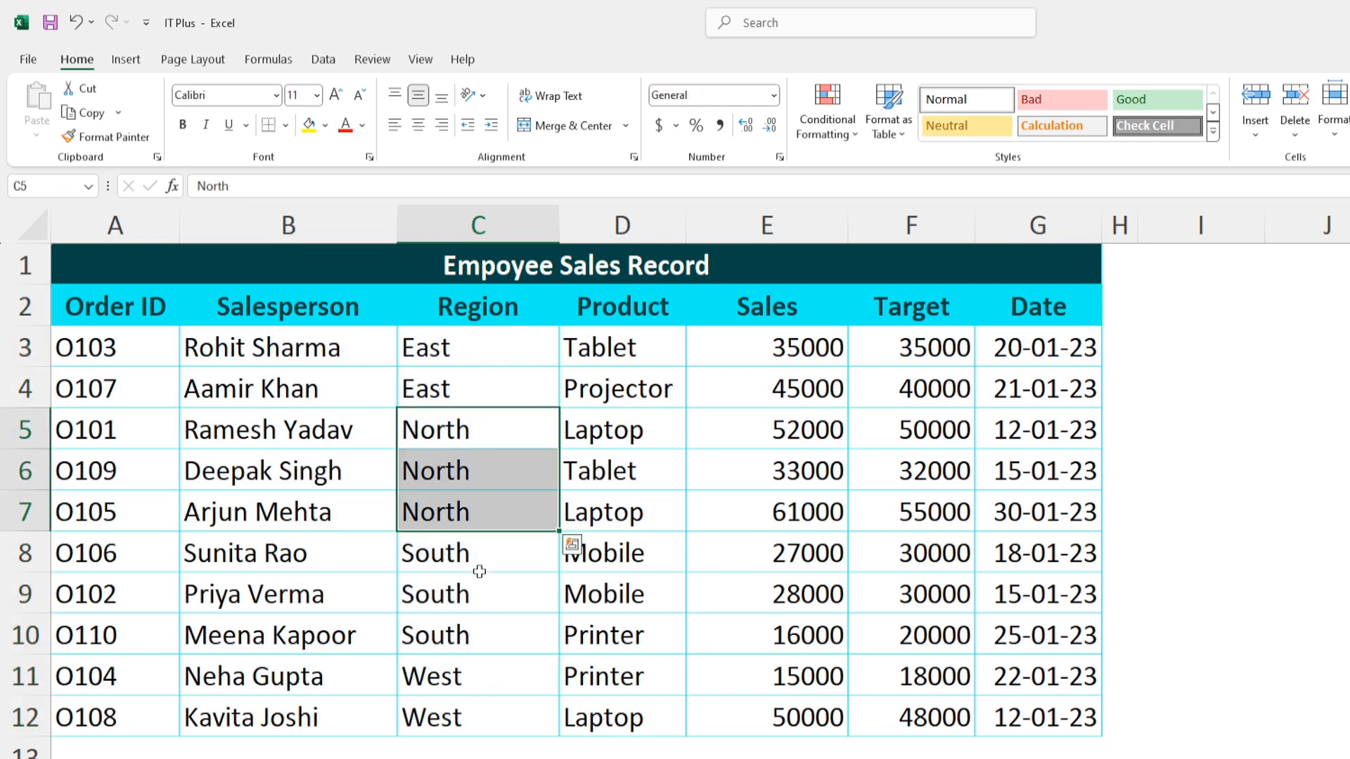
left_click_drag(476, 566, 476, 636)
left_click_drag(468, 683, 467, 714)
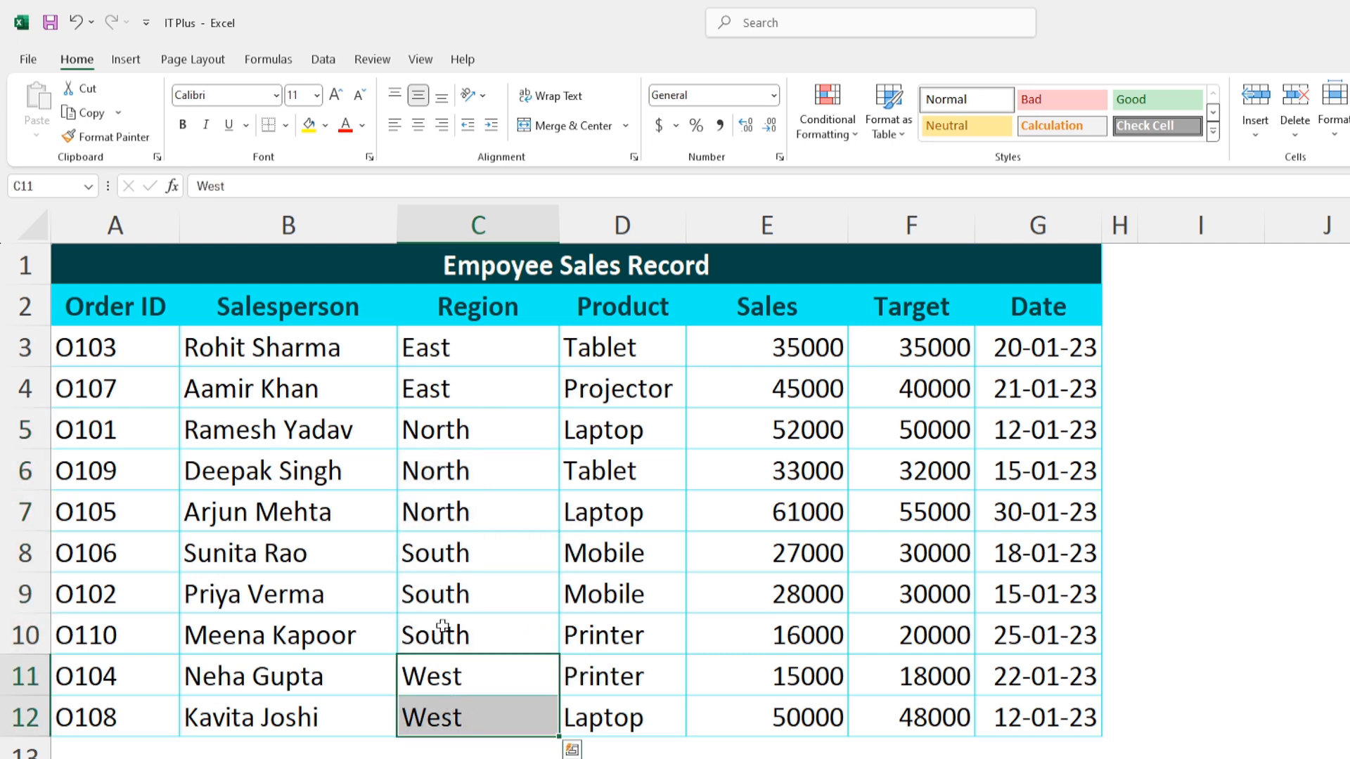
left_click_drag(476, 350, 468, 388)
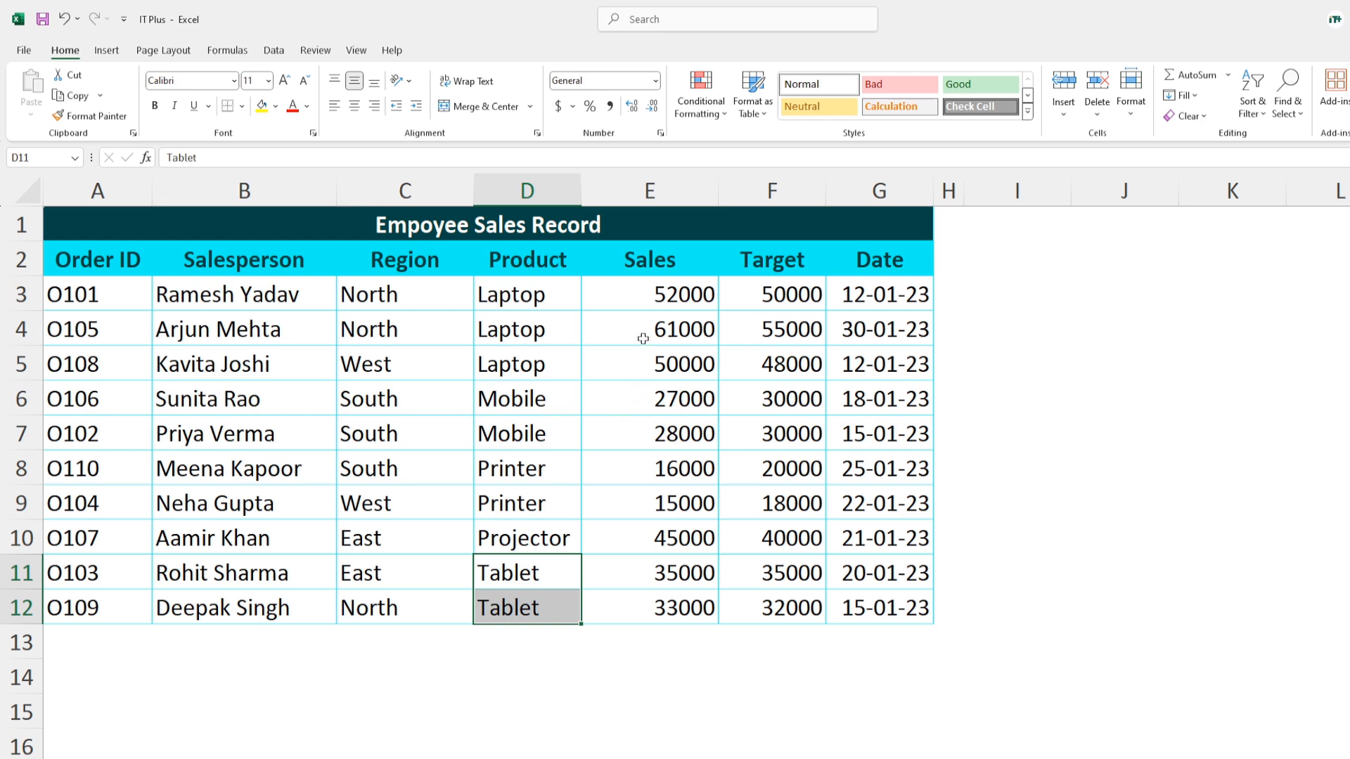
- Sort the records by the Sales column from largest to smallest, expanding the selection to the neighbouring data
left_click(646, 306)
left_click_drag(646, 311, 643, 574)
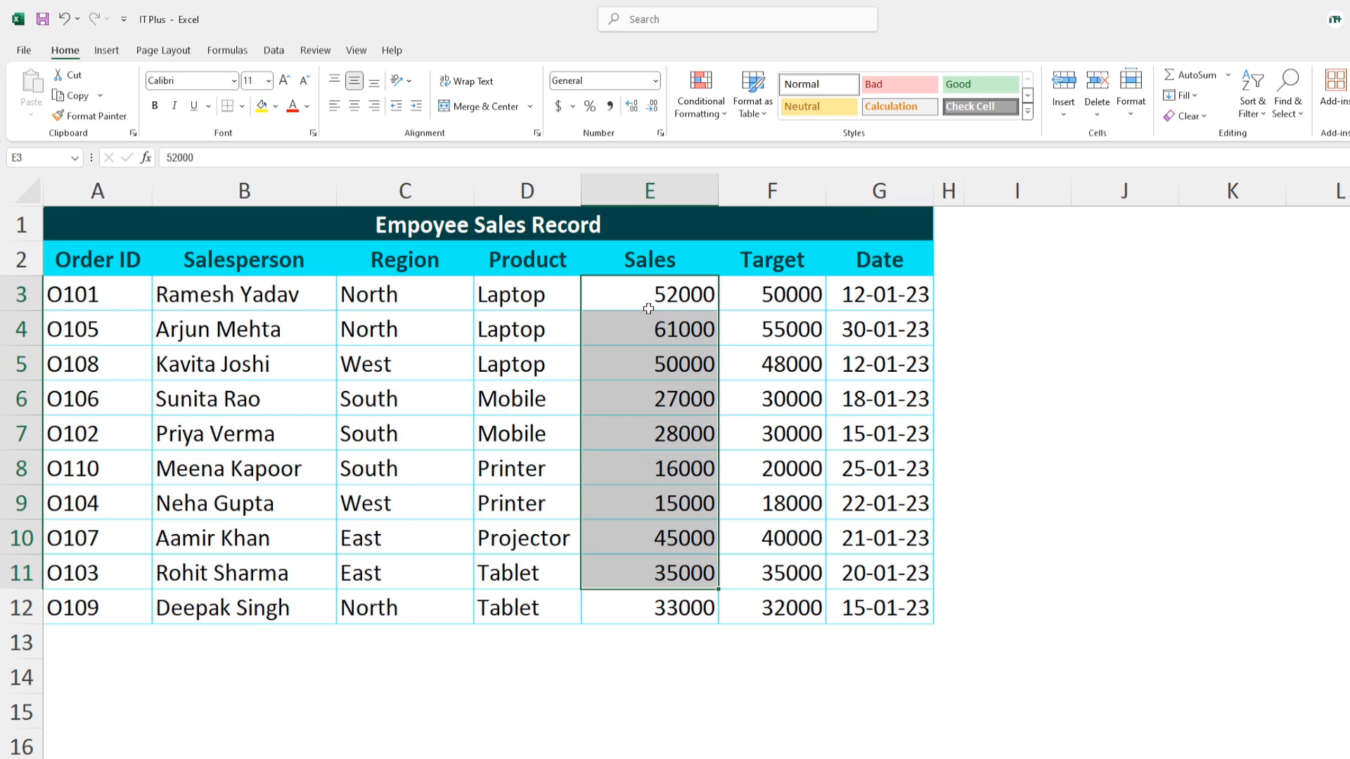
left_click_drag(641, 298, 642, 607)
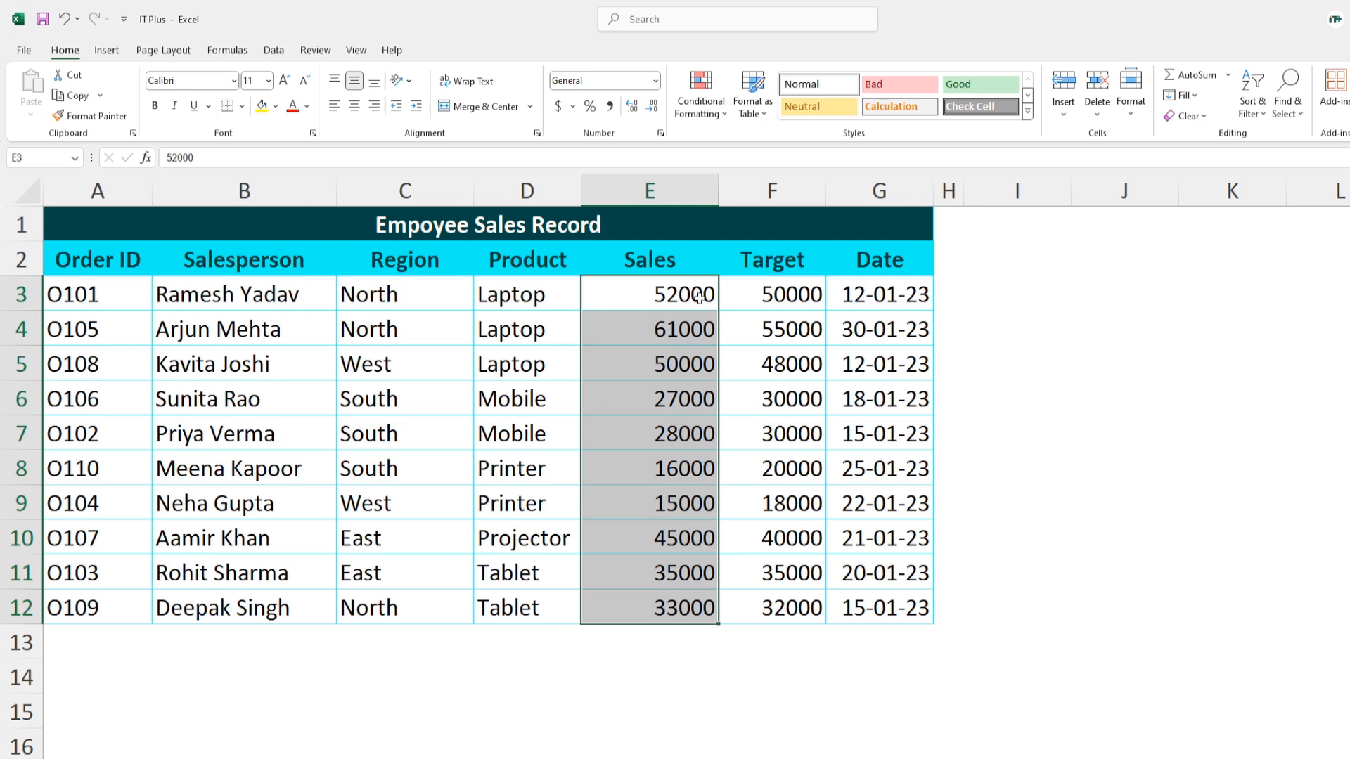
left_click_drag(663, 262, 651, 602)
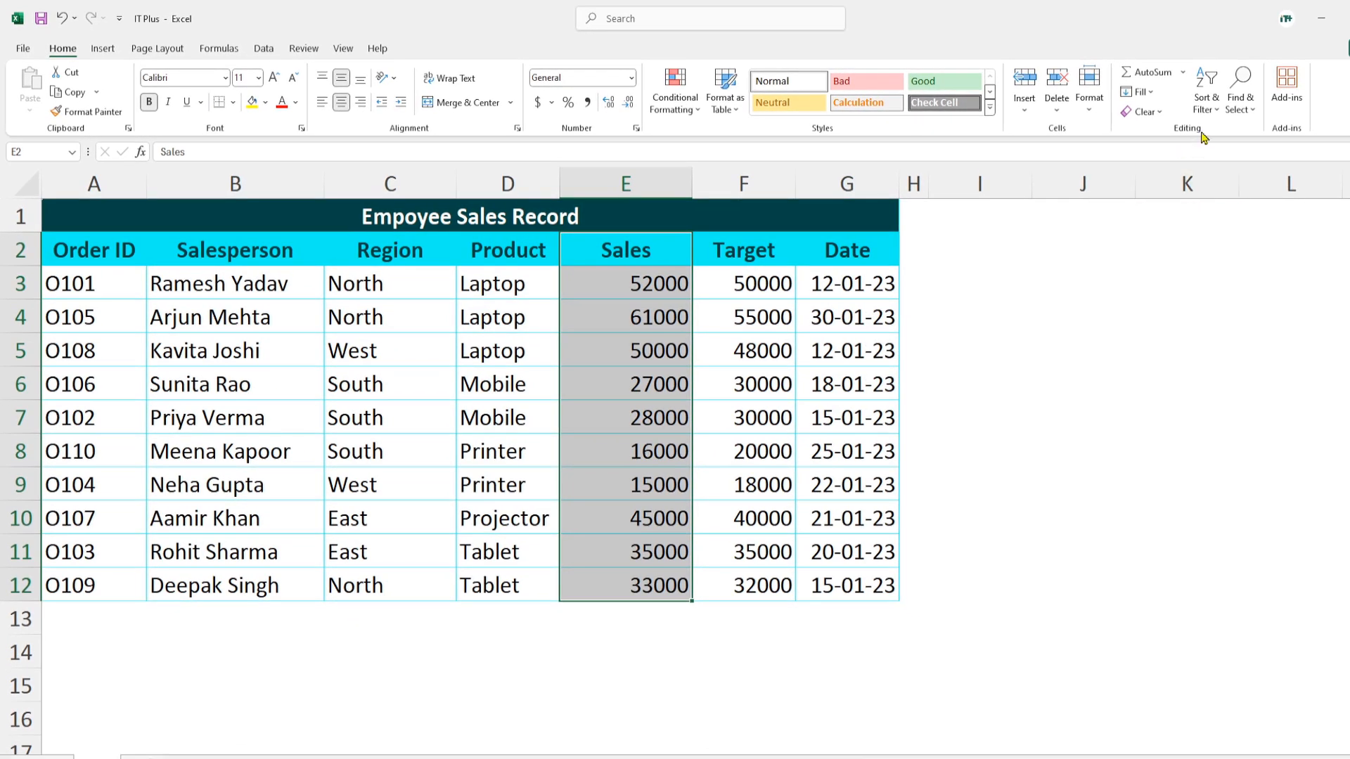
left_click(1207, 90)
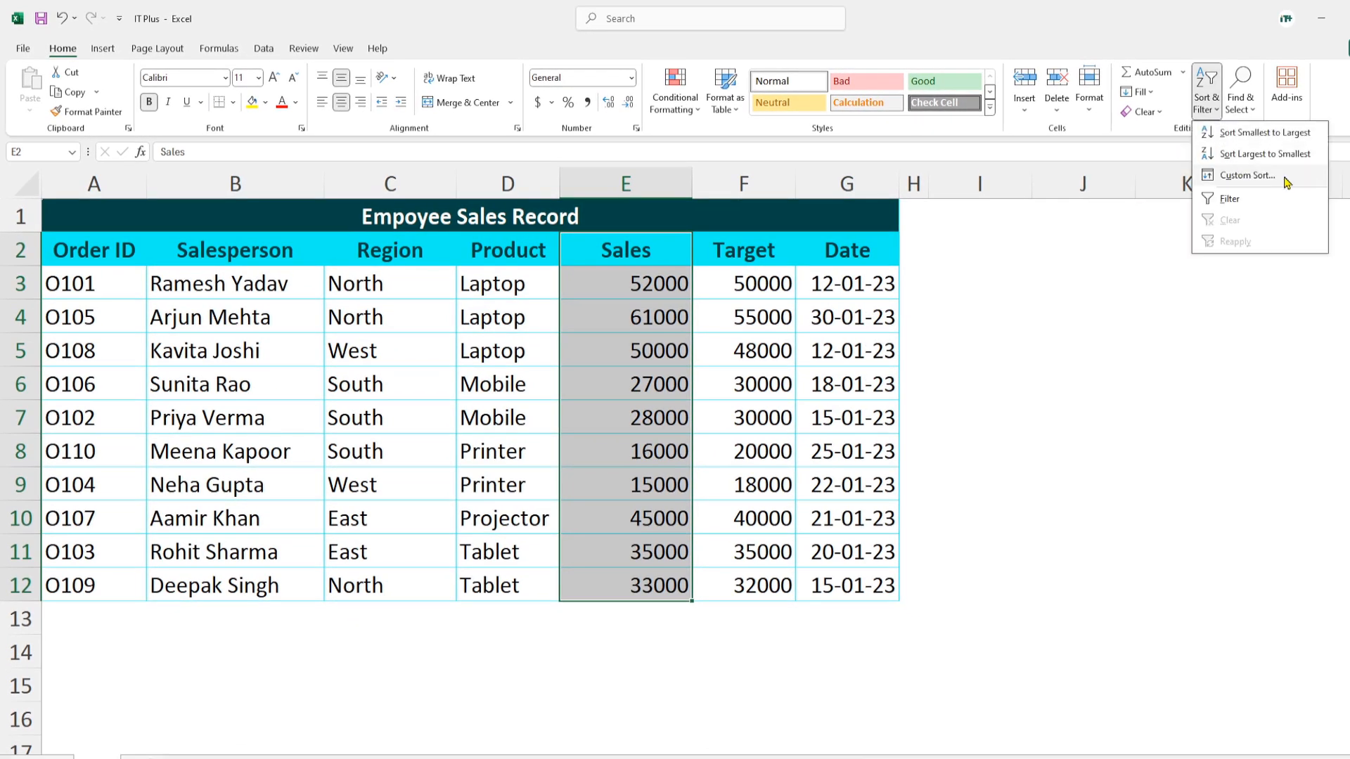
left_click(1271, 156)
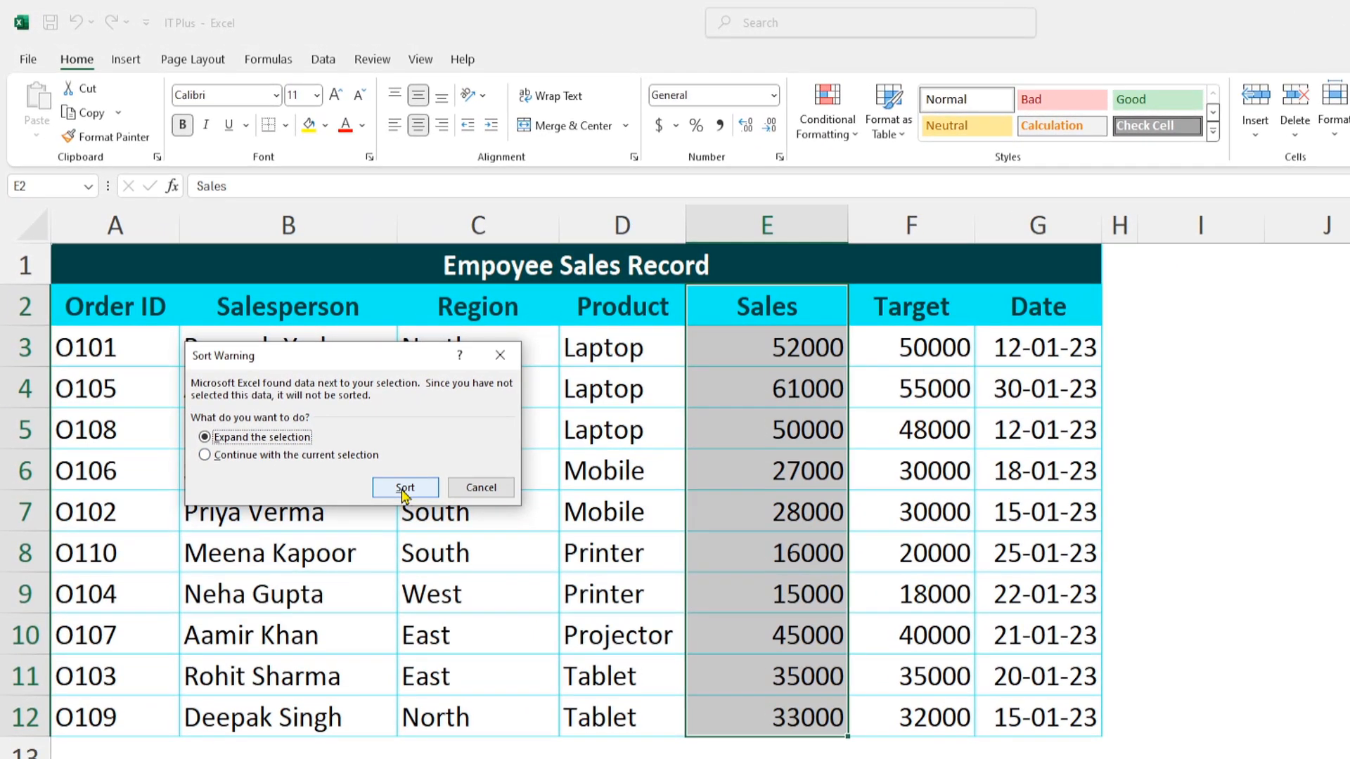
left_click(356, 429)
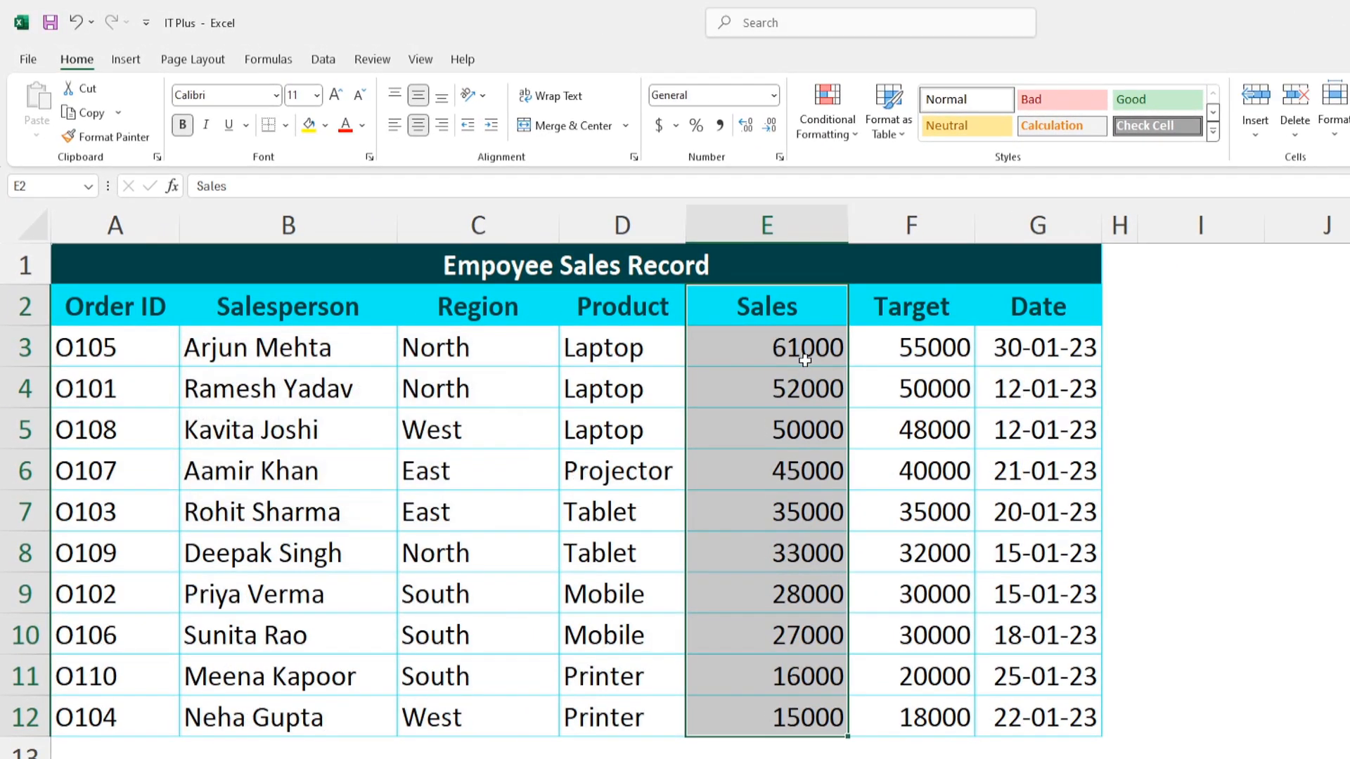
left_click_drag(805, 351, 783, 716)
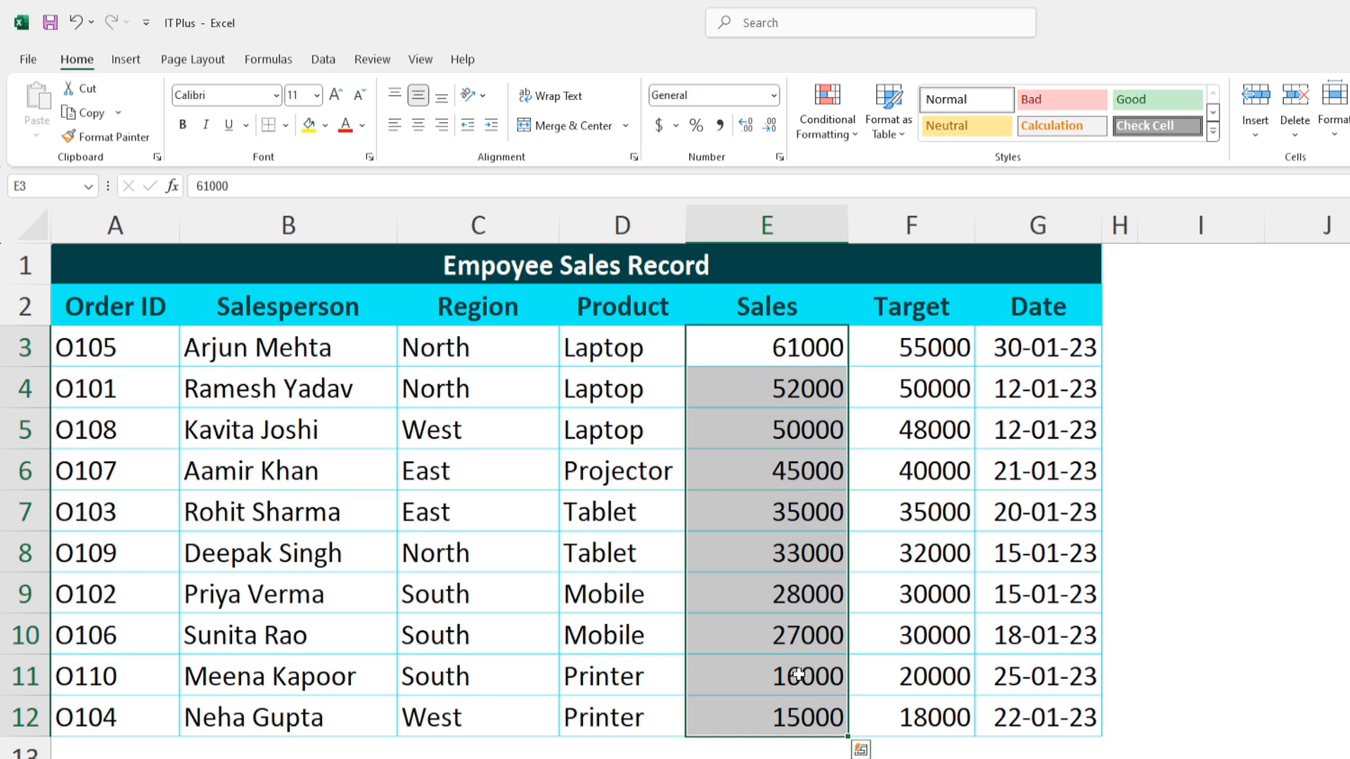
- Sort the records by the Target column from smallest to largest, expanding the selection to the neighbouring data
left_click_drag(929, 343, 926, 422)
left_click_drag(916, 309, 912, 730)
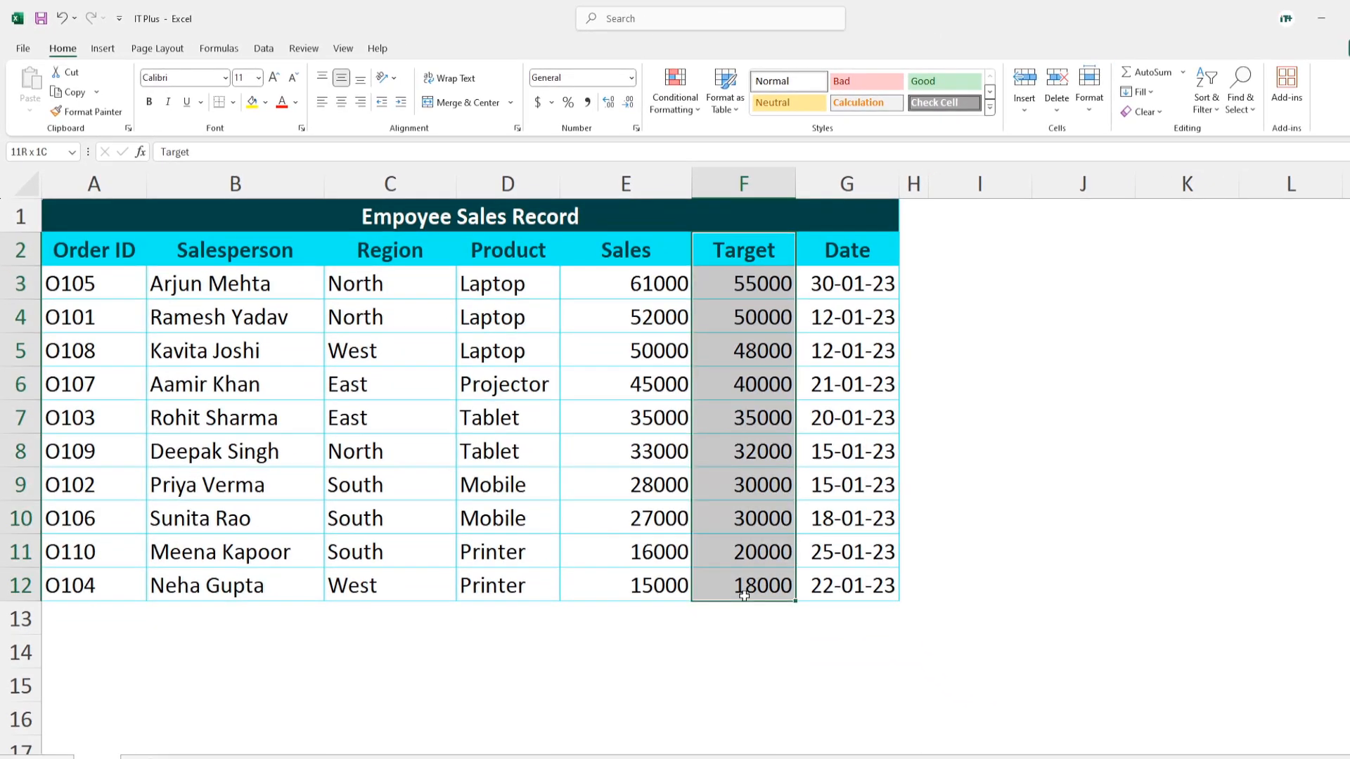
left_click_drag(743, 593, 744, 592)
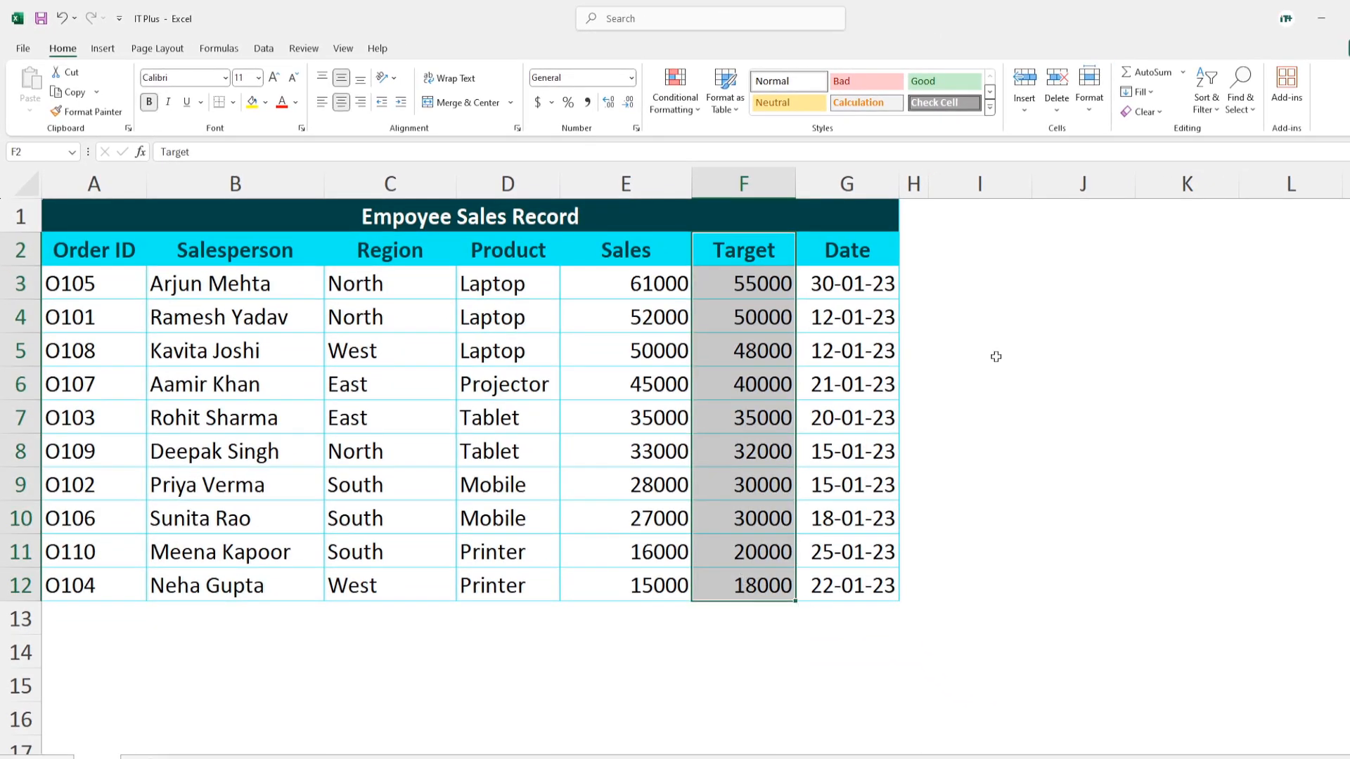
left_click(1218, 111)
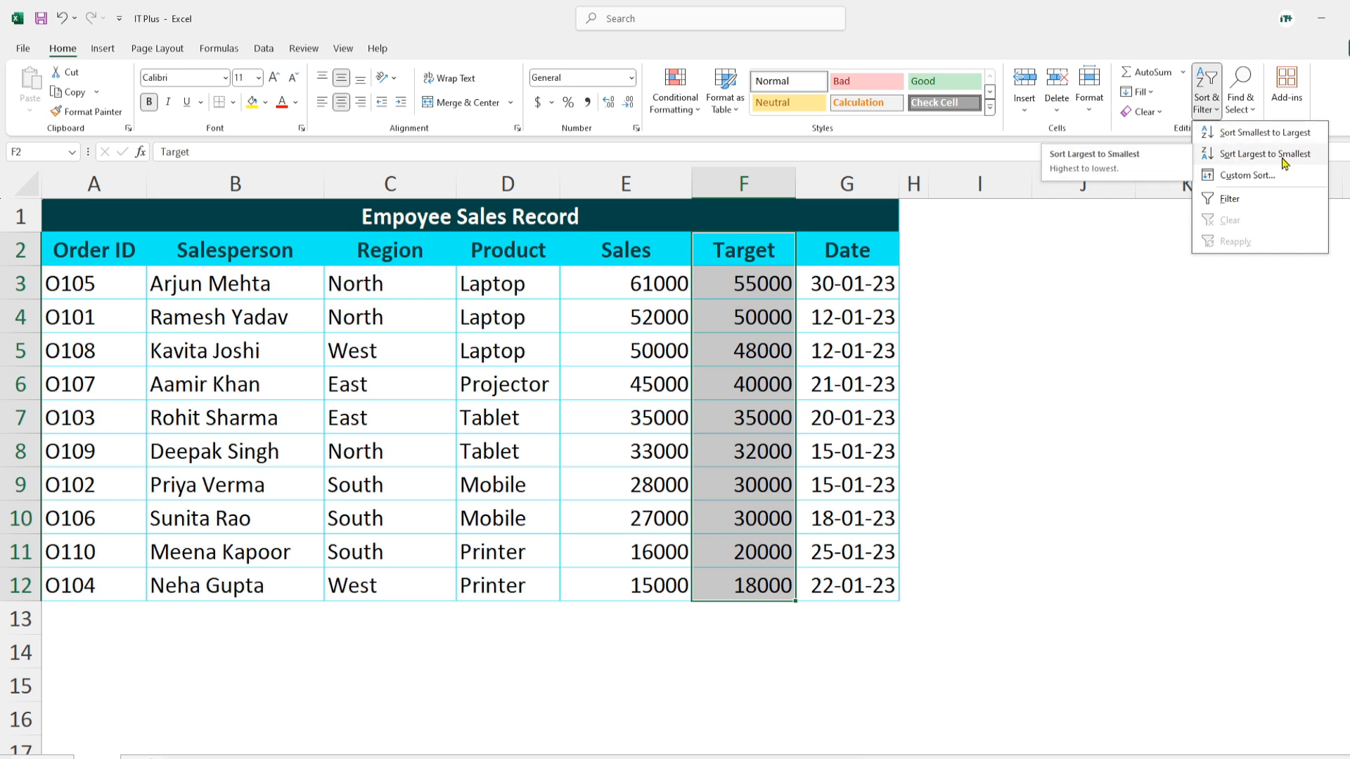
left_click(1247, 134)
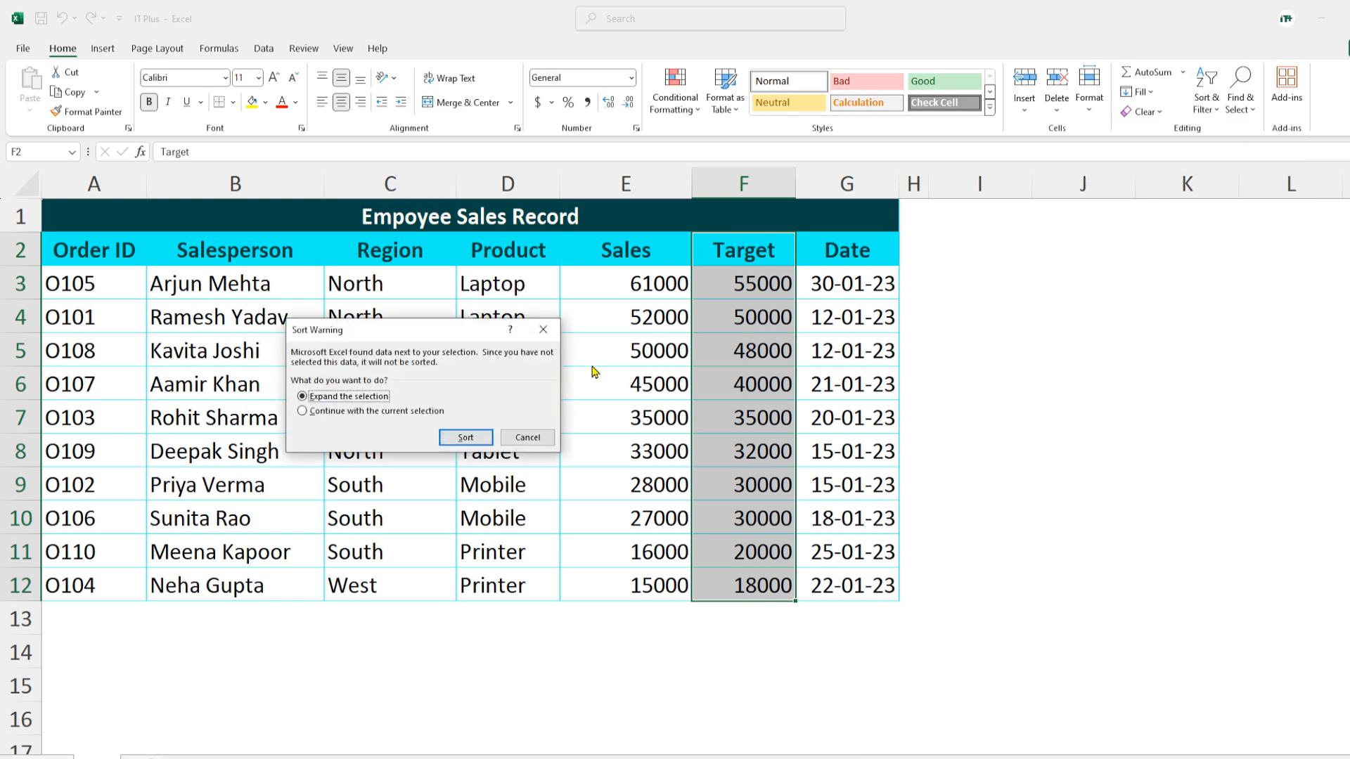
left_click(464, 438)
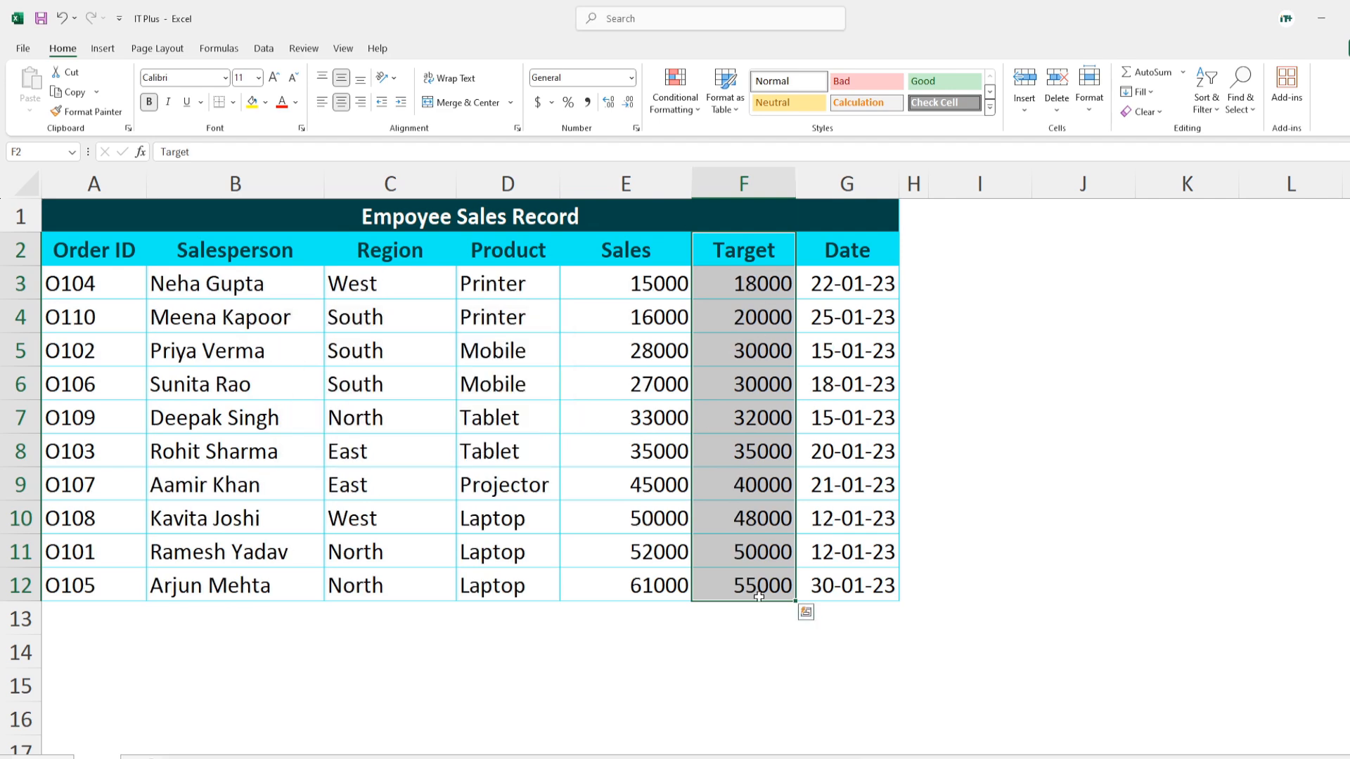
left_click(744, 575)
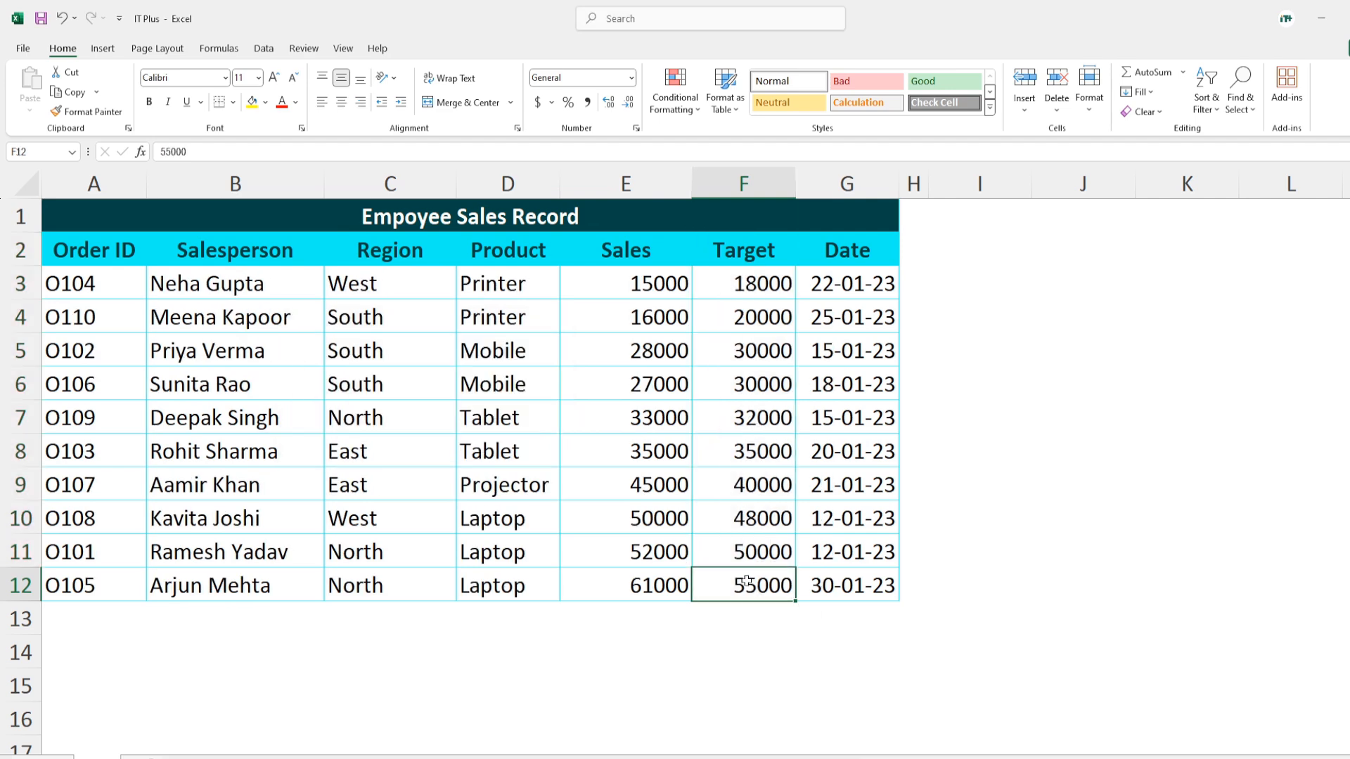
left_click_drag(196, 320, 374, 542)
left_click_drag(619, 285, 761, 571)
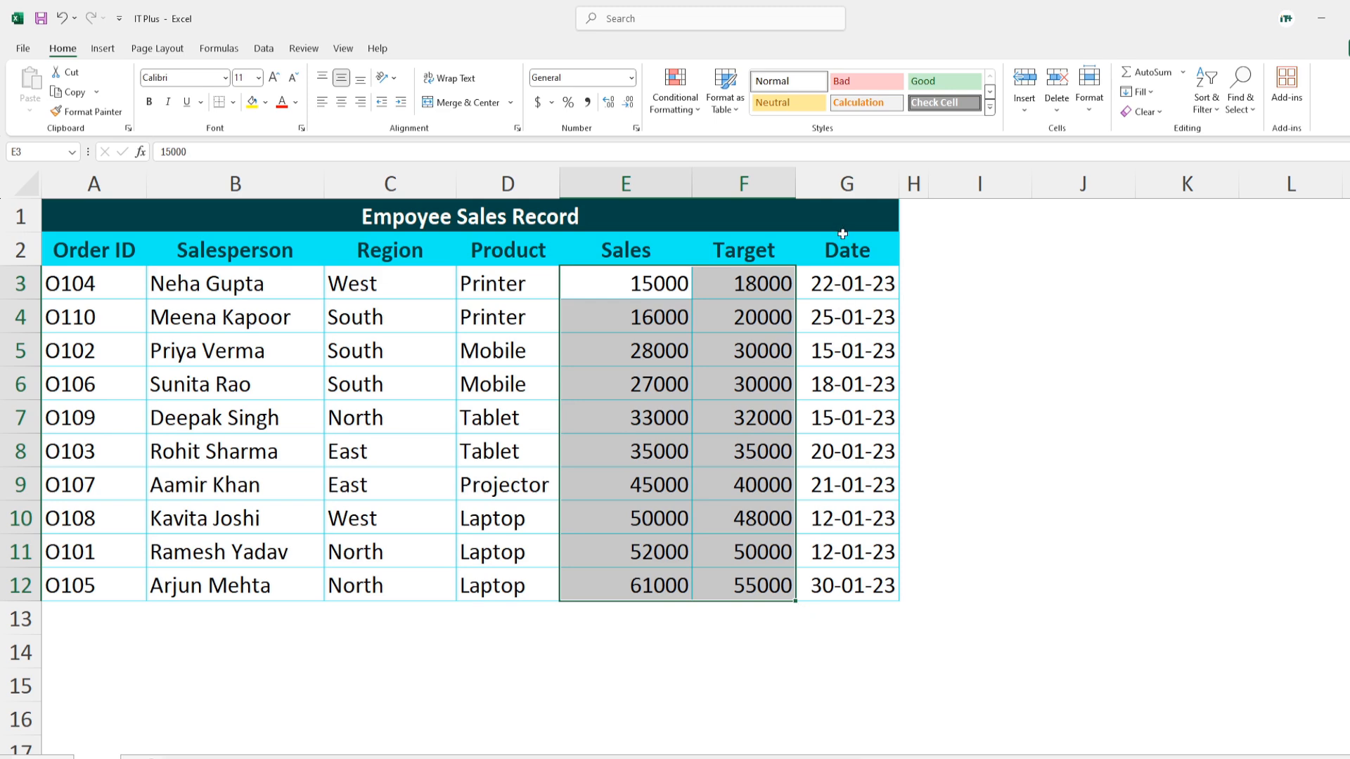
- Sort the records by the Date column from oldest to newest, expanding the selection to include the whole table
left_click_drag(843, 246, 824, 580)
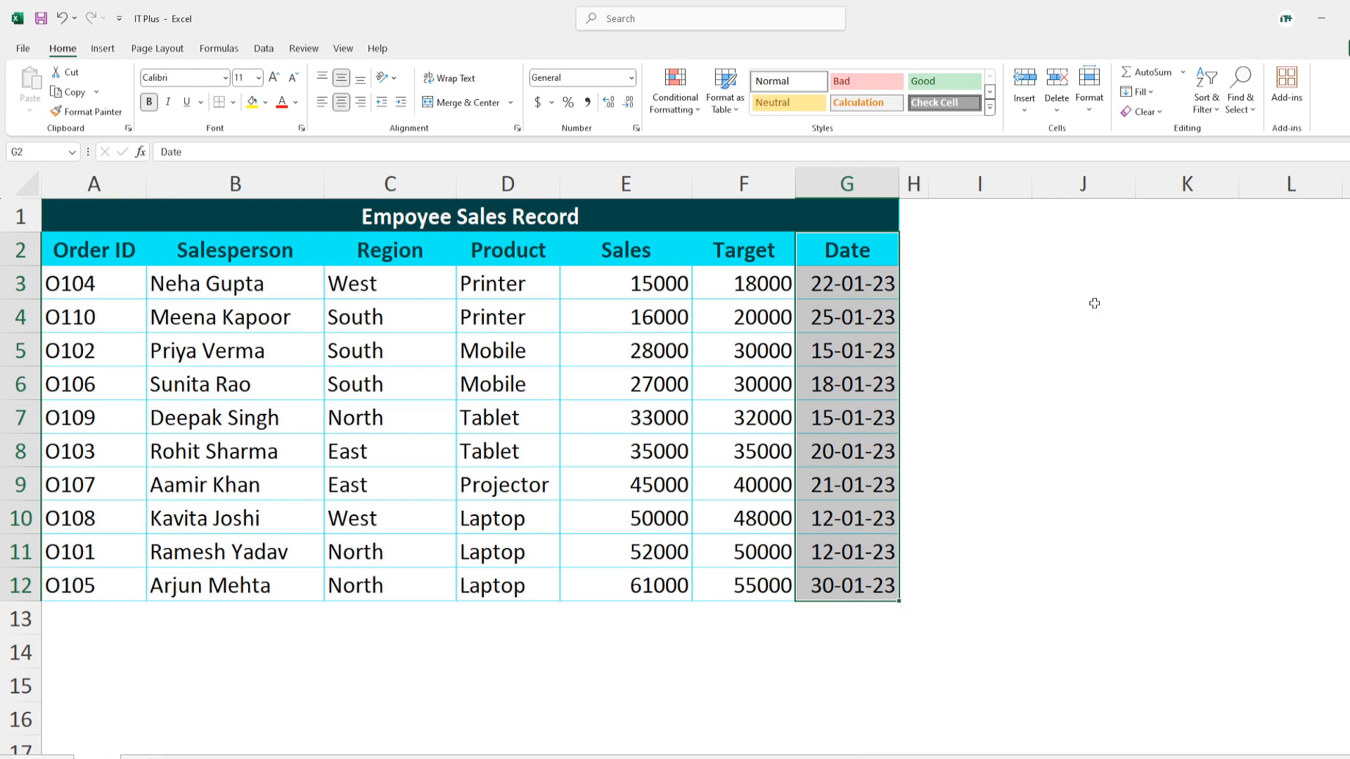
left_click(1206, 103)
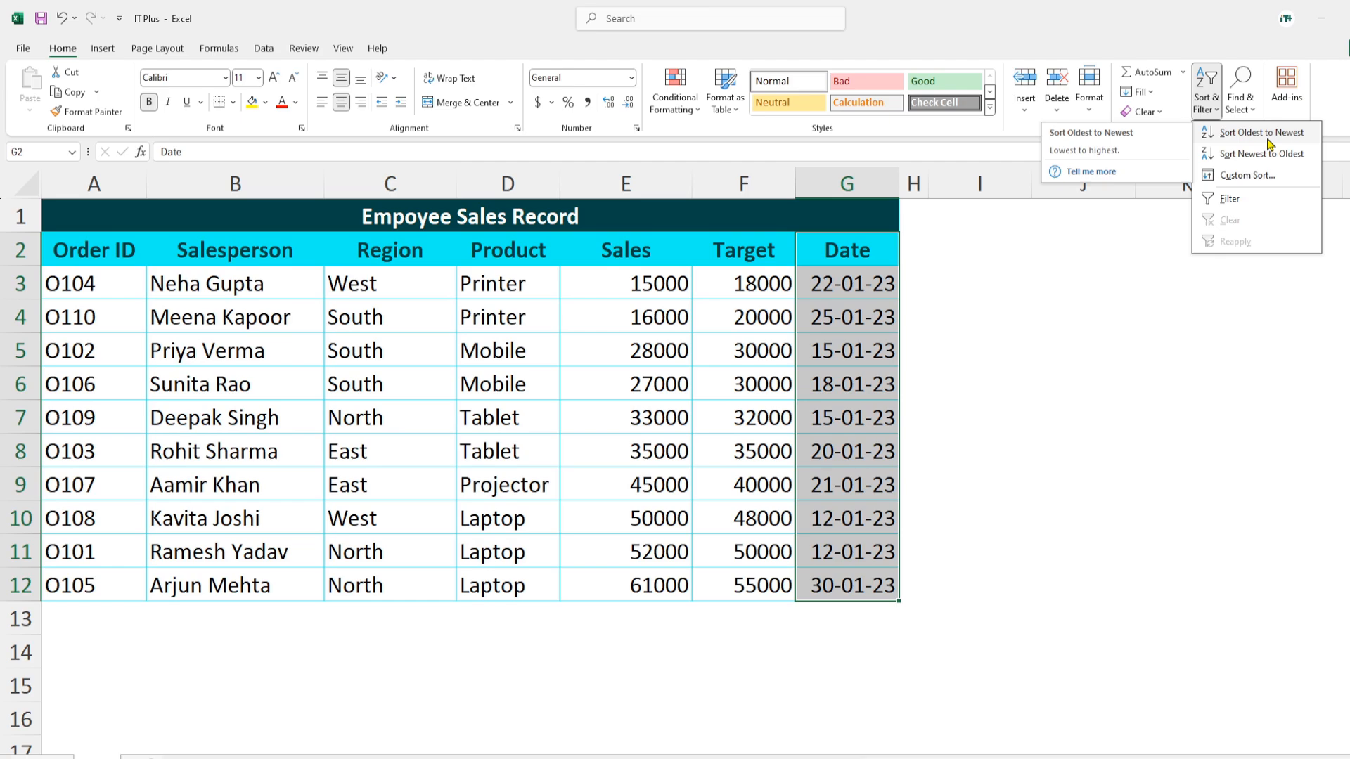
left_click(1268, 141)
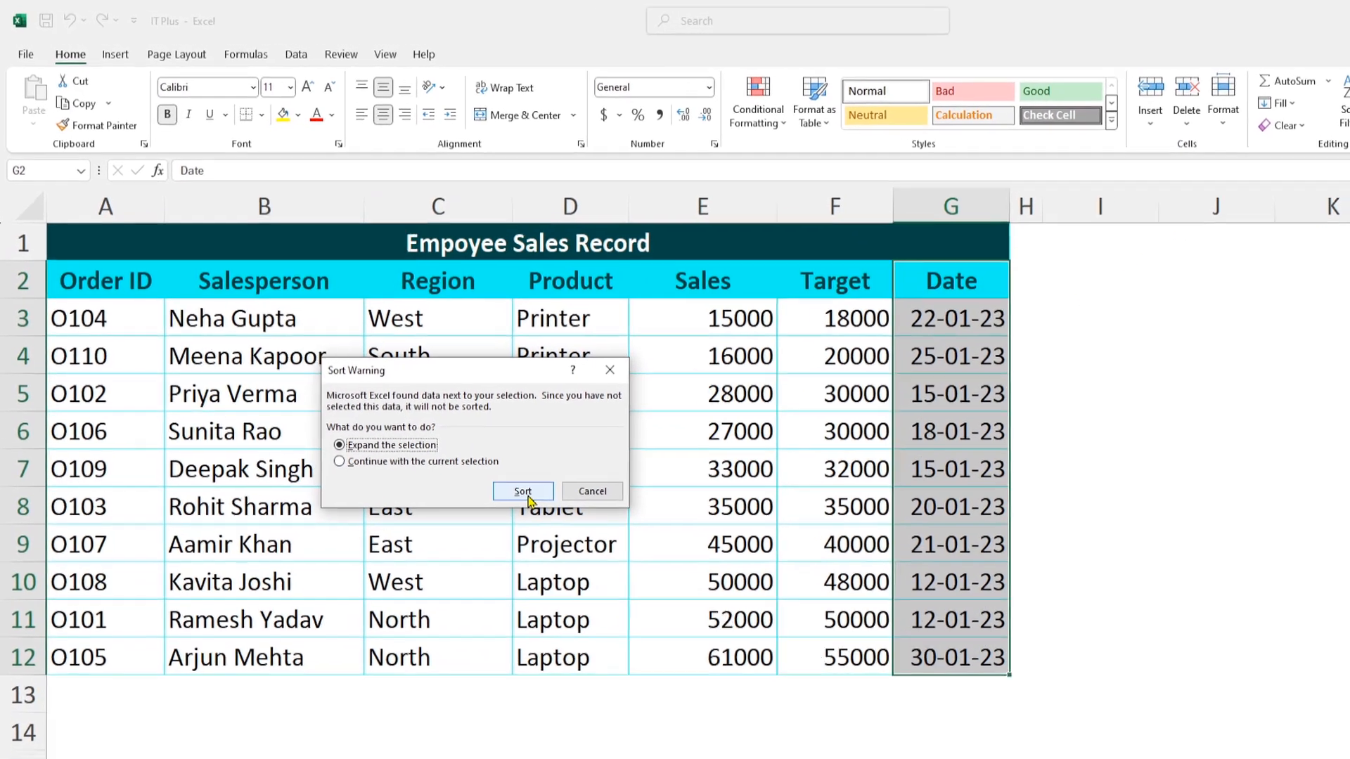
left_click(484, 455)
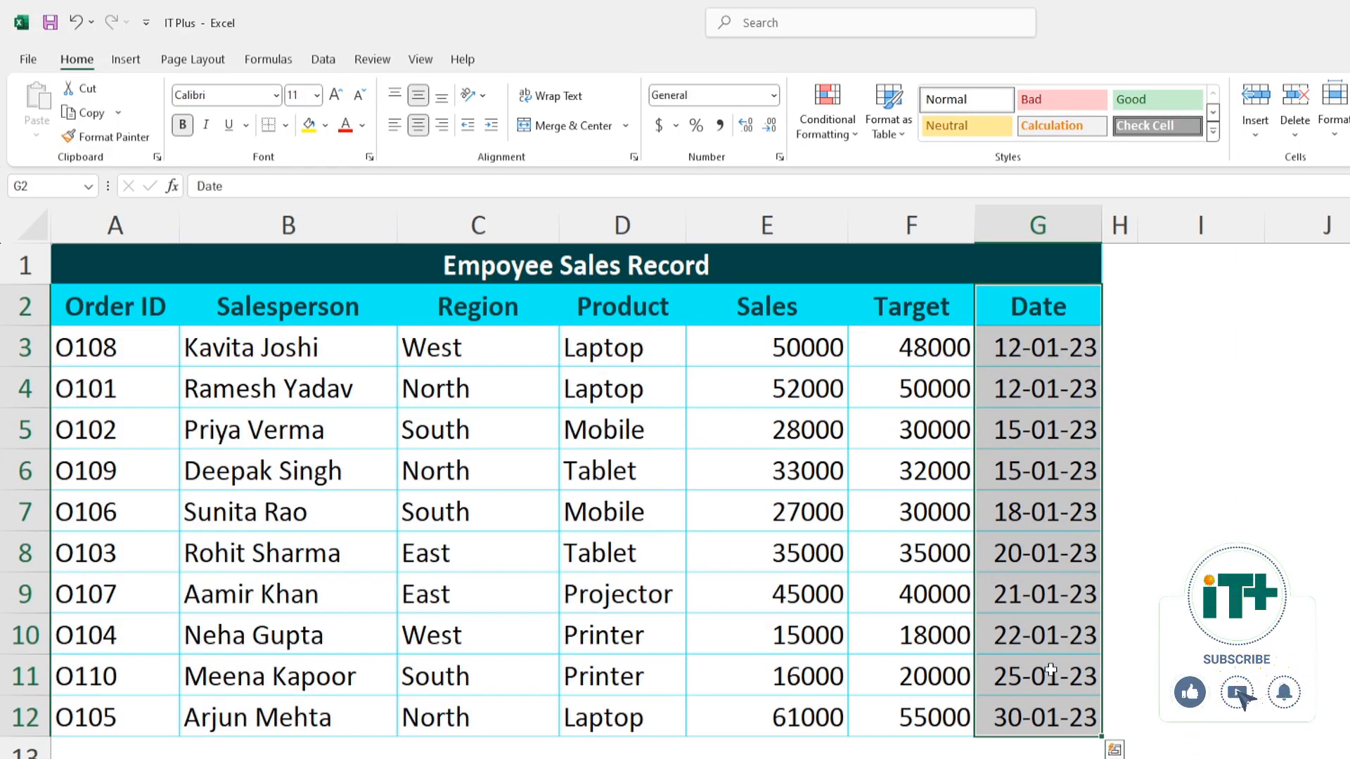
left_click(1007, 348)
key("shift+Down")
key("shift+Down")
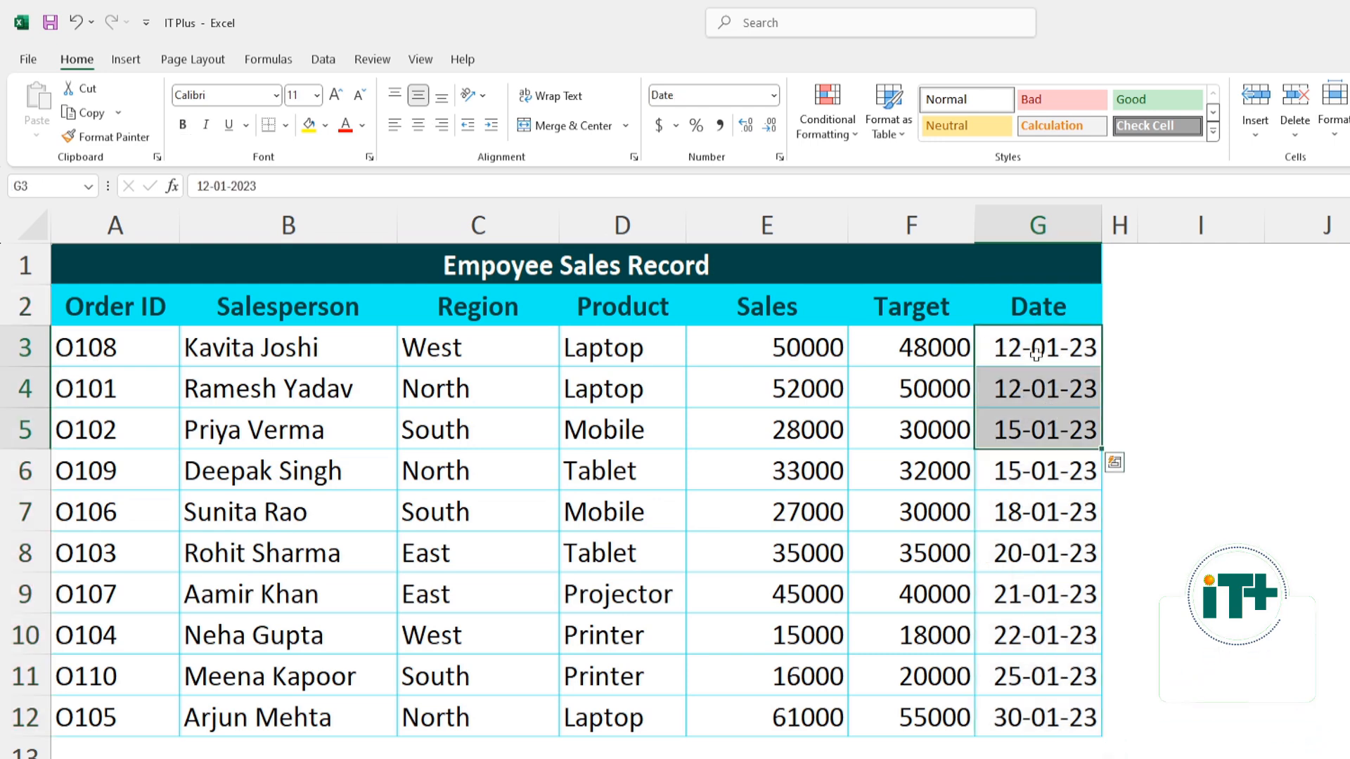
left_click(1027, 729)
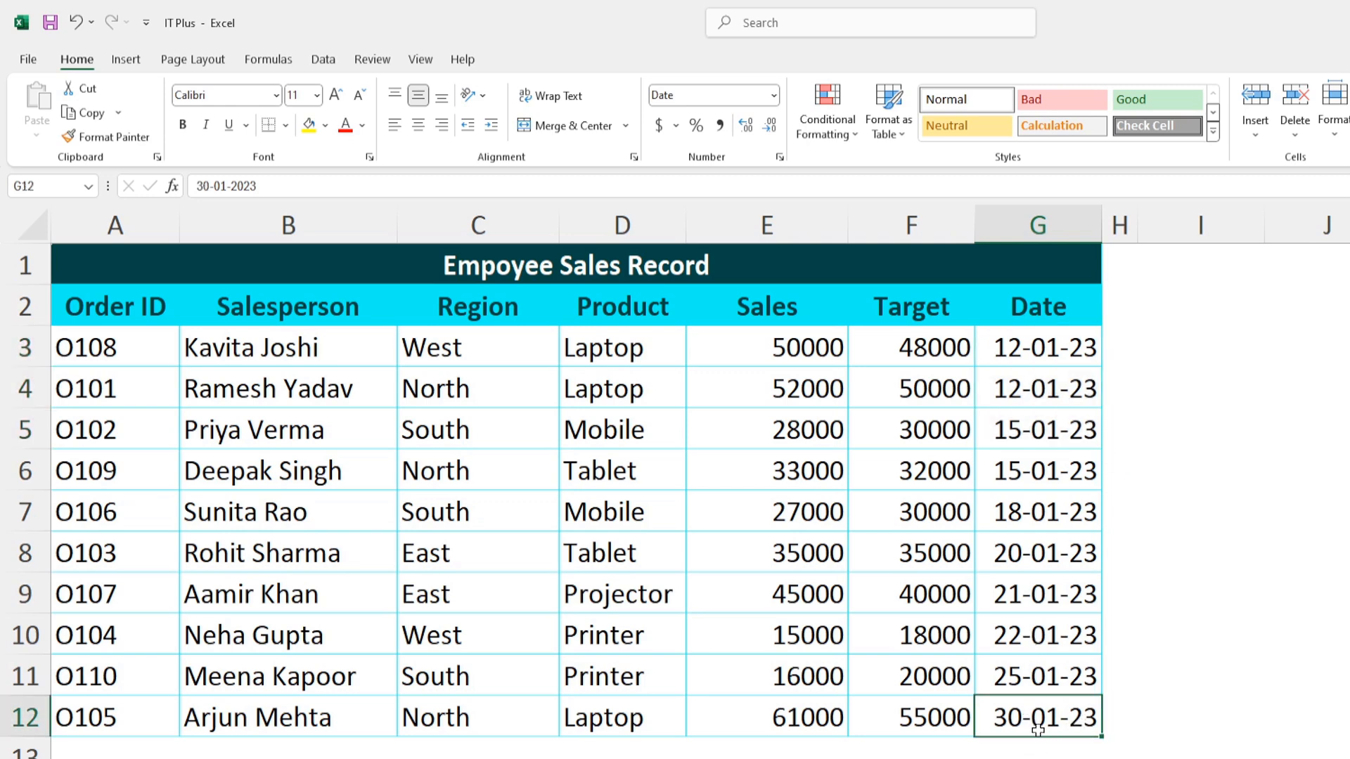